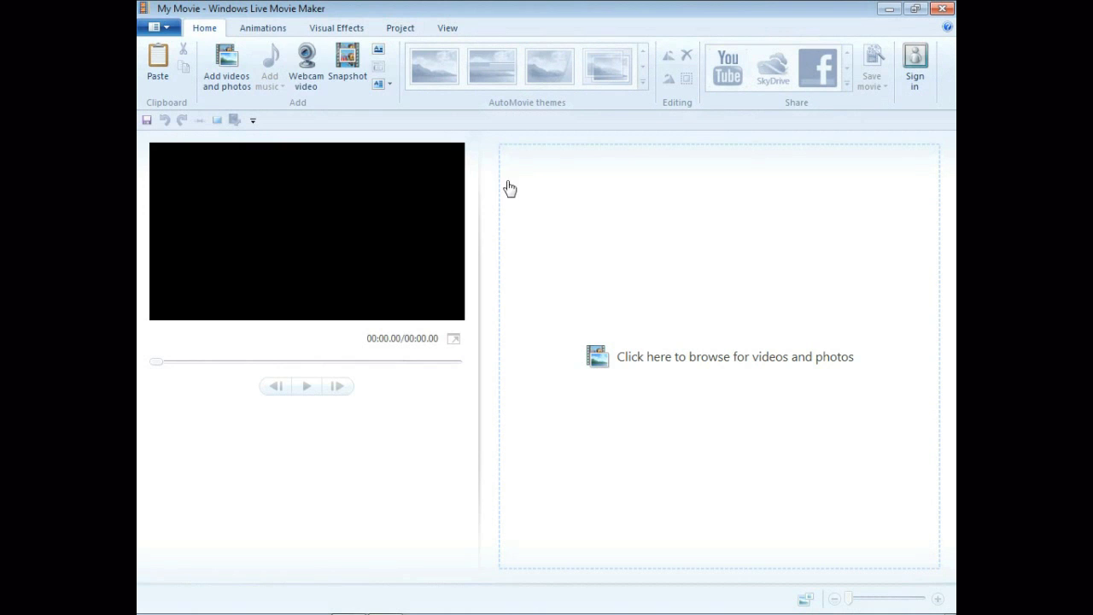
- Open the recent tutorial.wlmp project in Windows Live Movie Maker
left_click(165, 28)
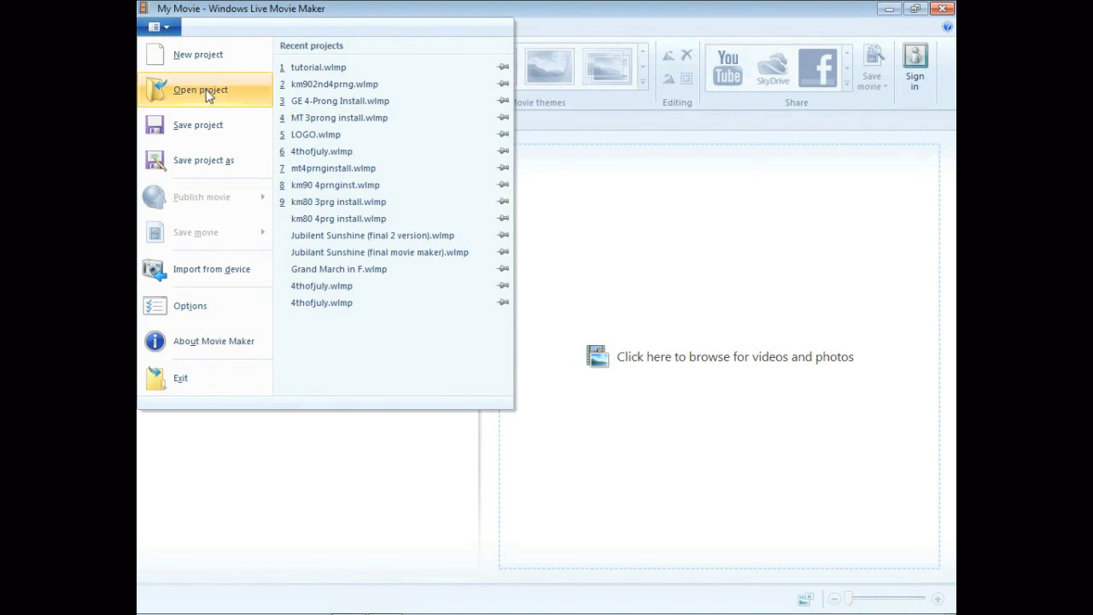
left_click(307, 67)
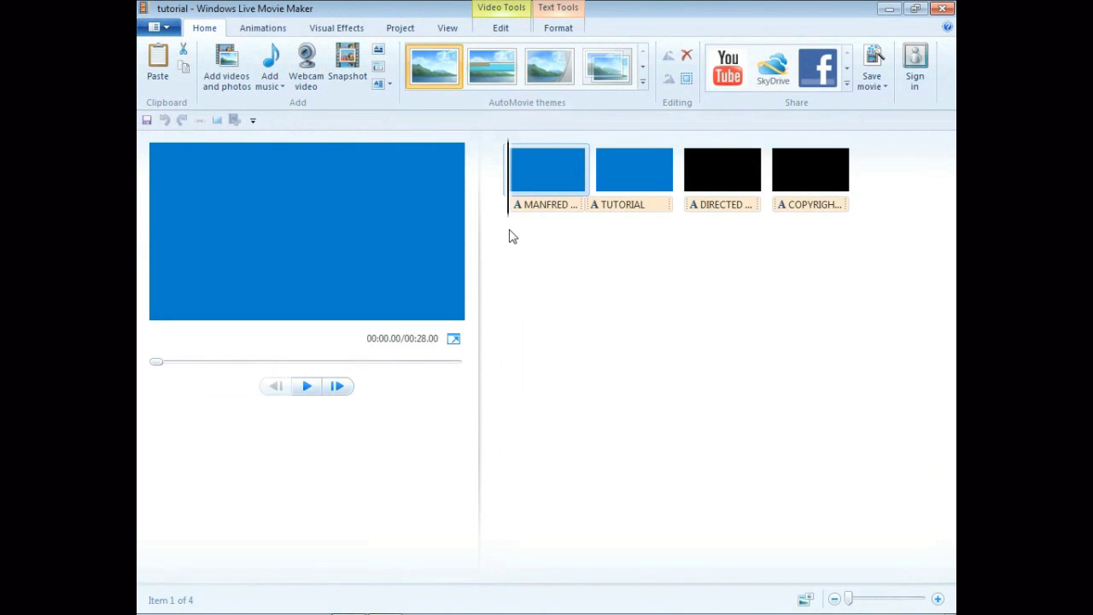
- Insert a 'tutorial' title clip at the start, raise it in the frame, and make it bold red
left_click(378, 54)
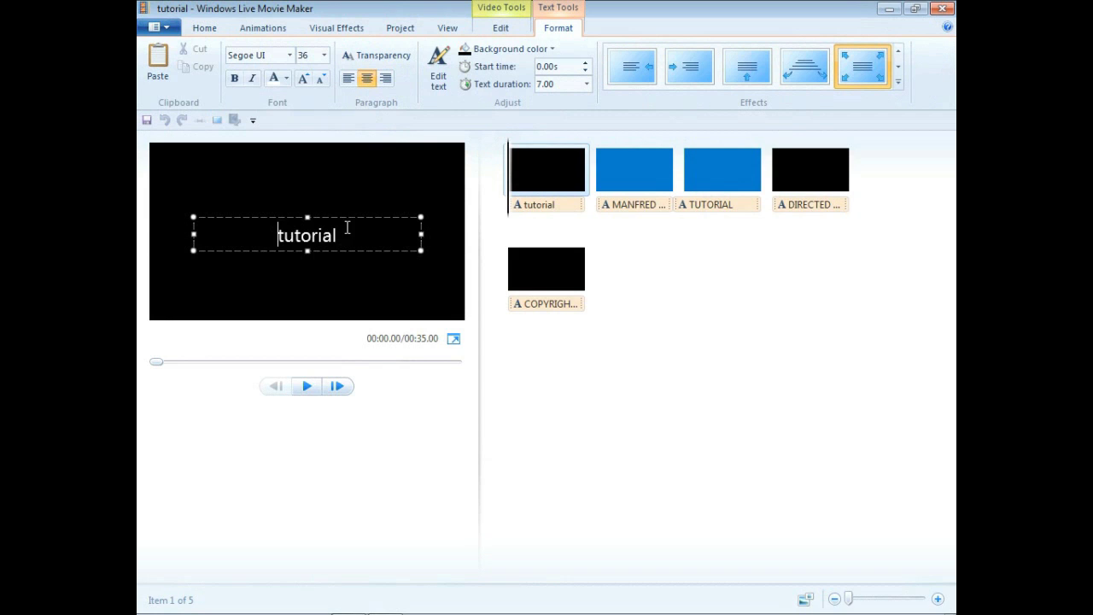
left_click_drag(307, 217, 305, 171)
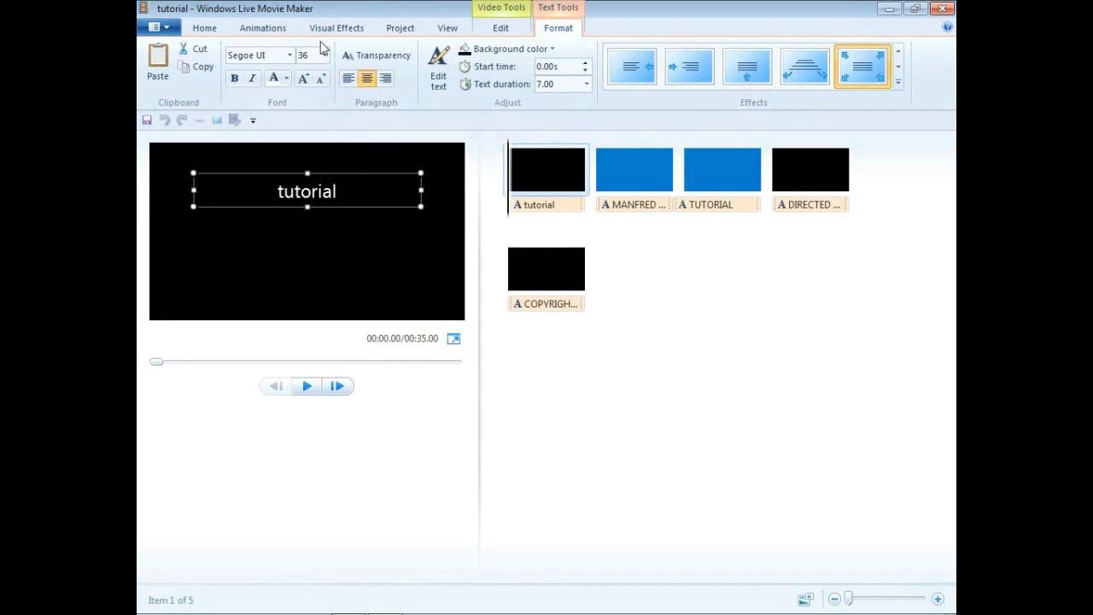
left_click(235, 79)
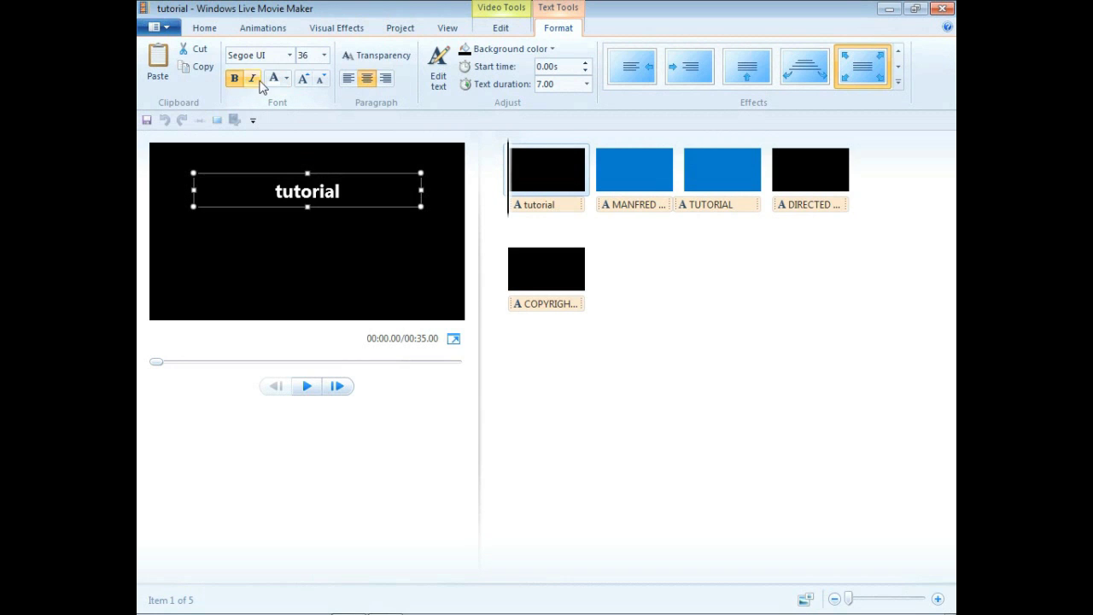
left_click(287, 79)
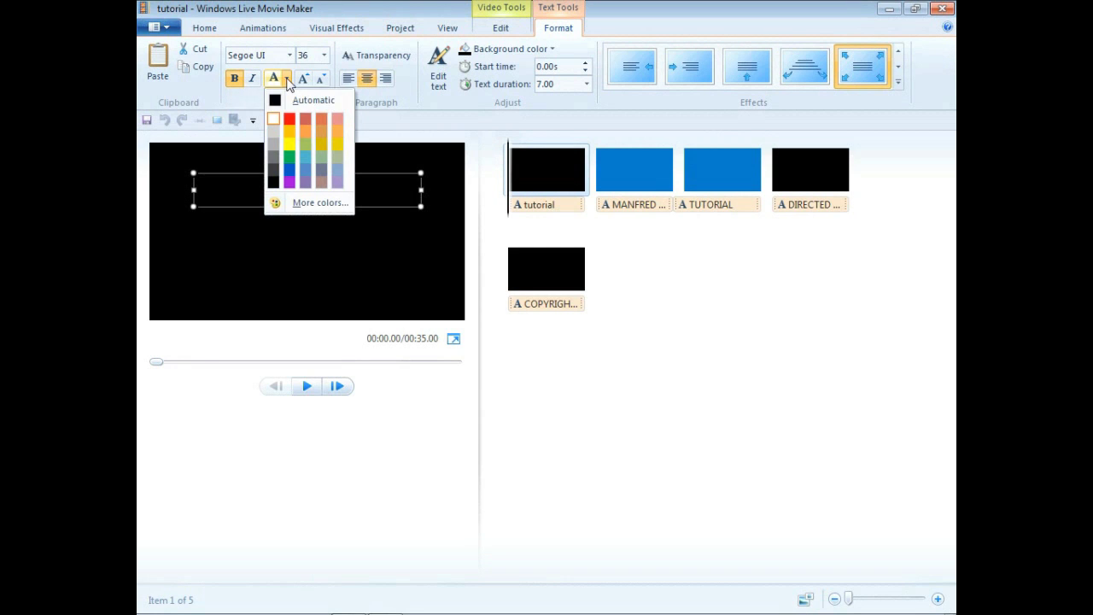
left_click(290, 120)
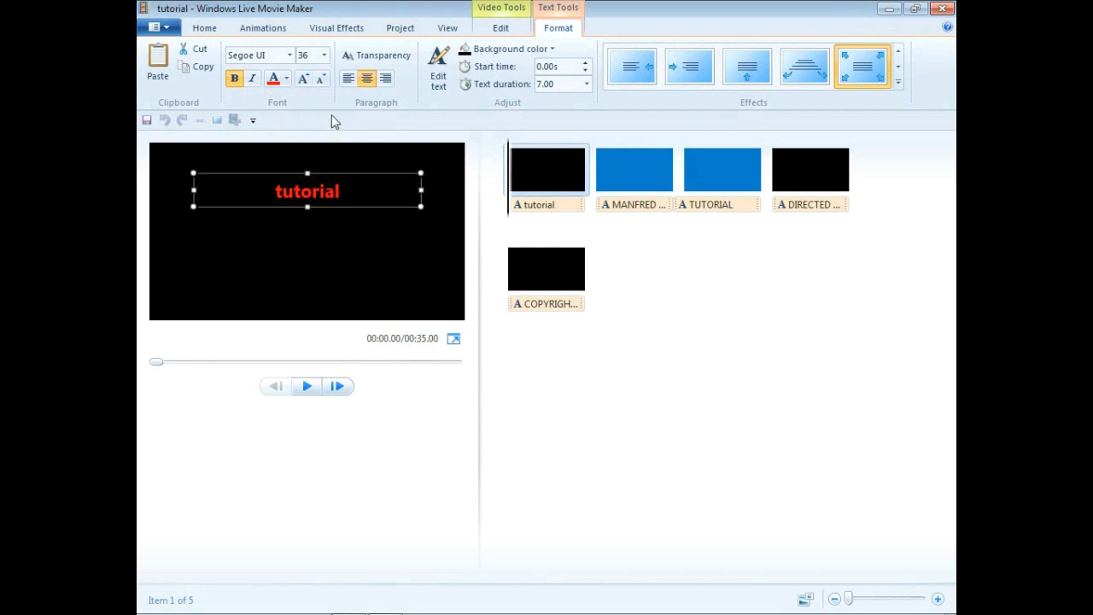
left_click(436, 61)
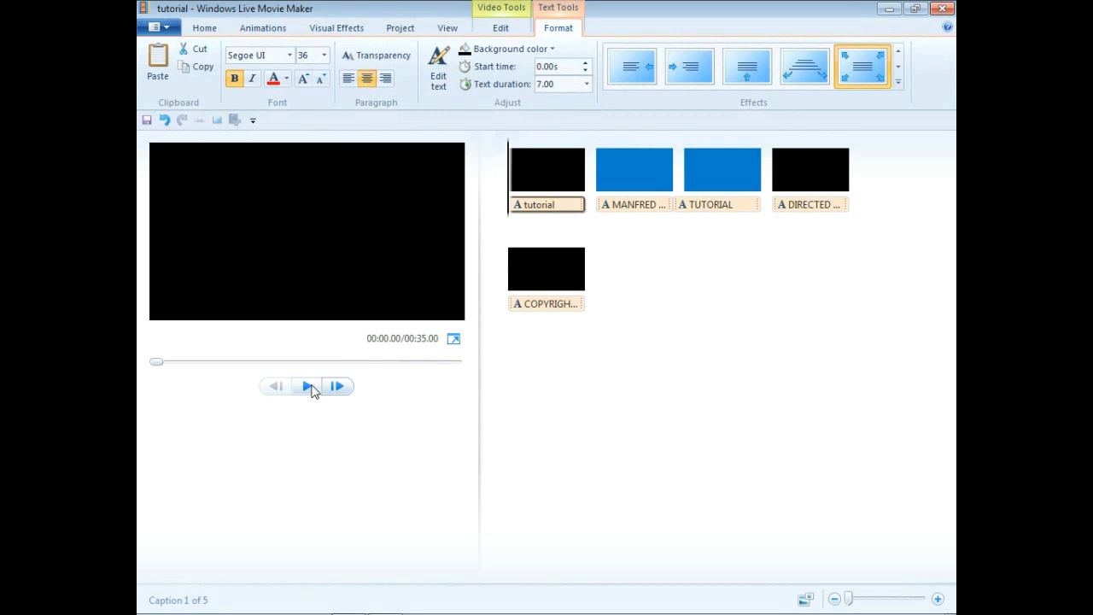
- Preview the movie, pausing where the title shows, then resume editing the title text
left_click(307, 386)
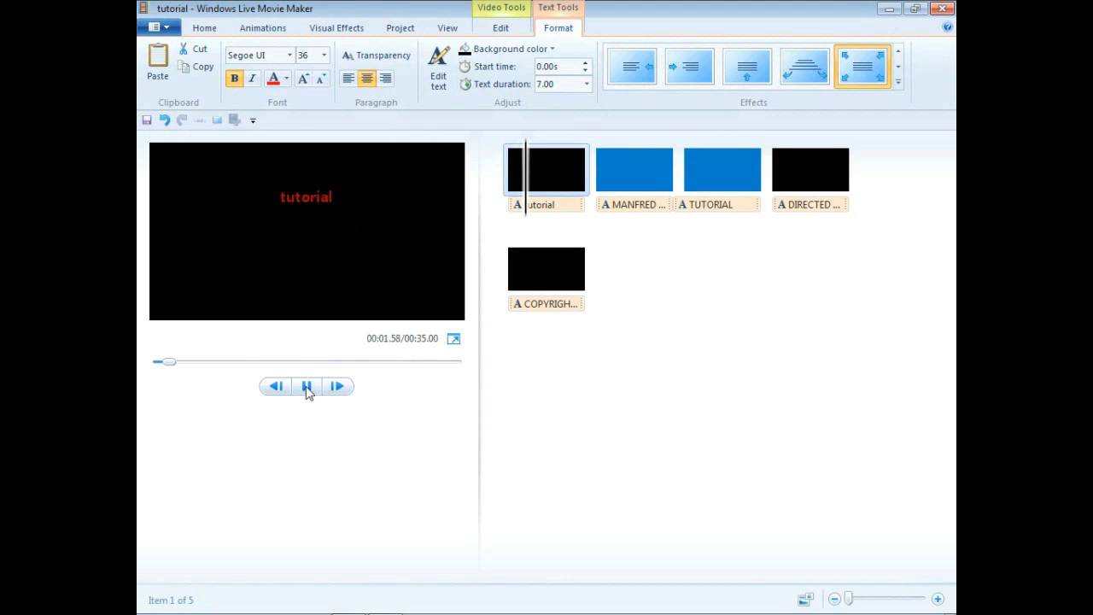
left_click(308, 386)
left_click(438, 79)
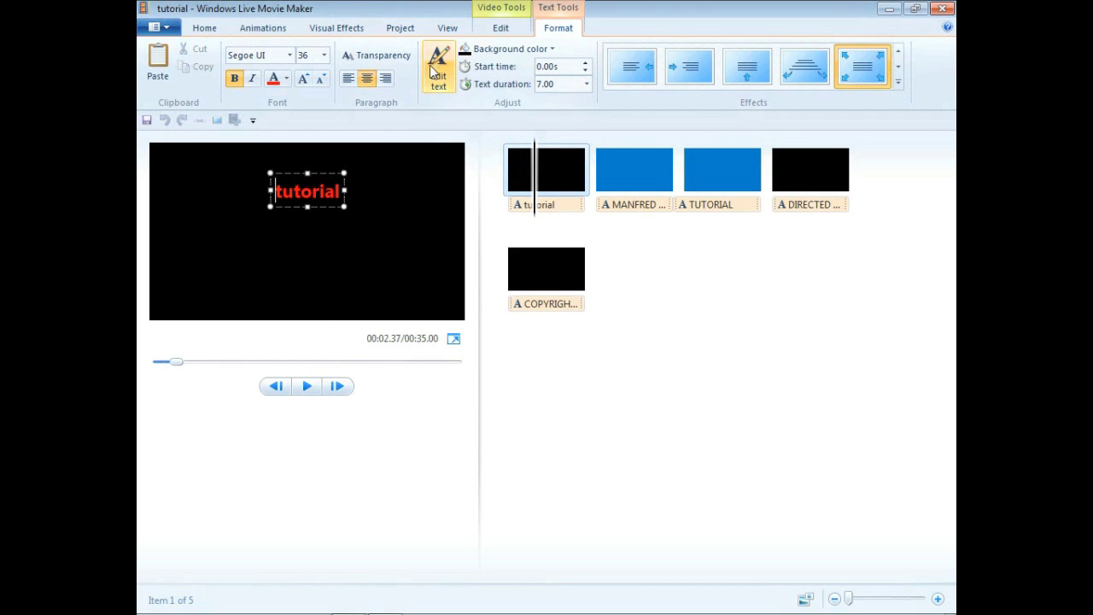
- Give the title clip a dark blue background and preview it
left_click(548, 49)
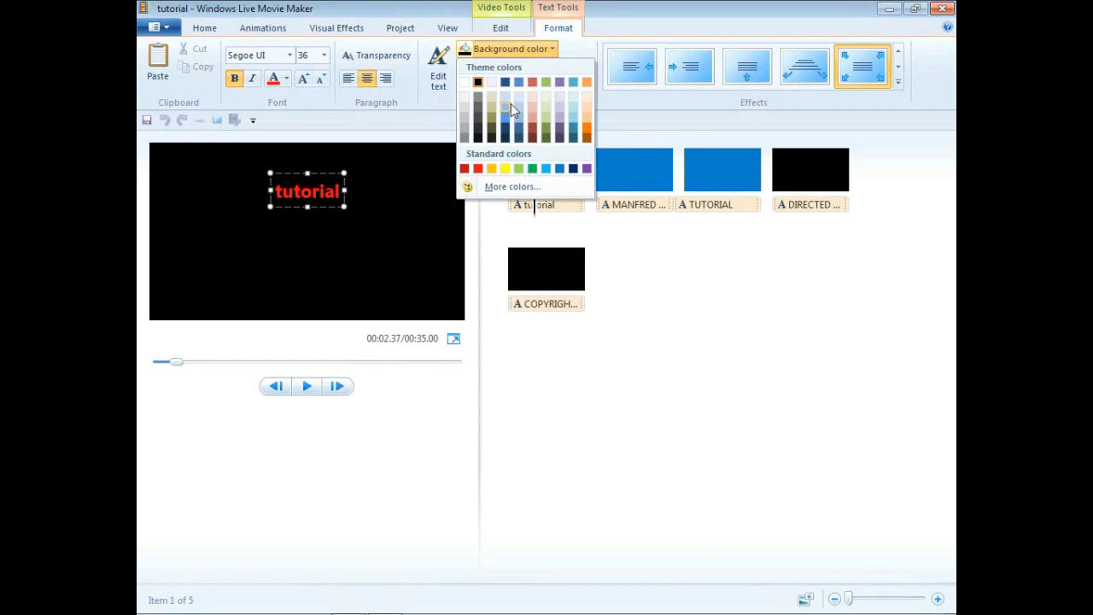
left_click(506, 82)
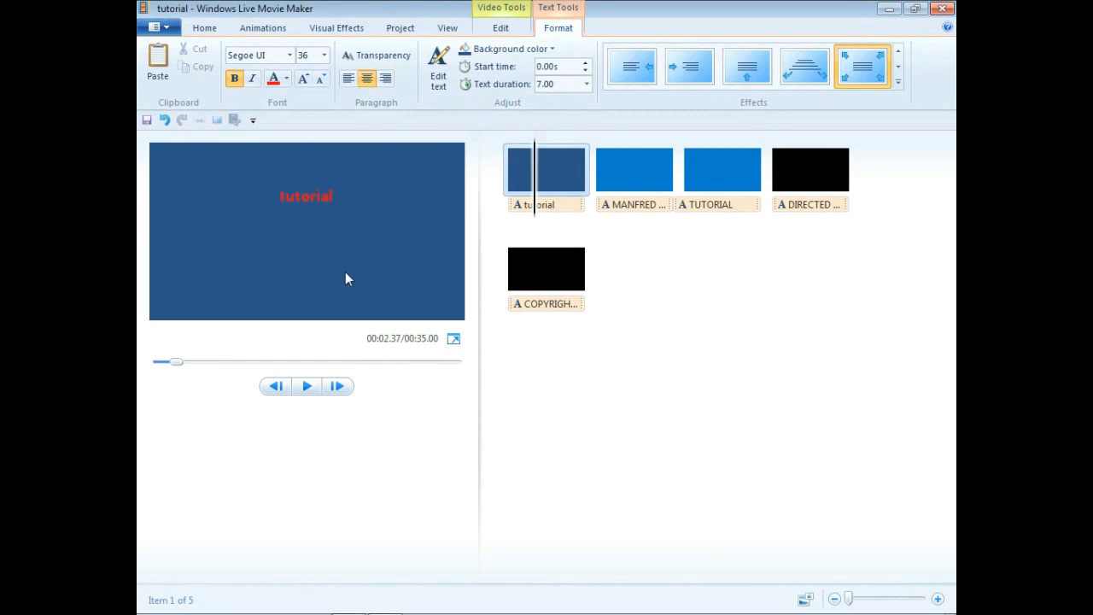
left_click(306, 387)
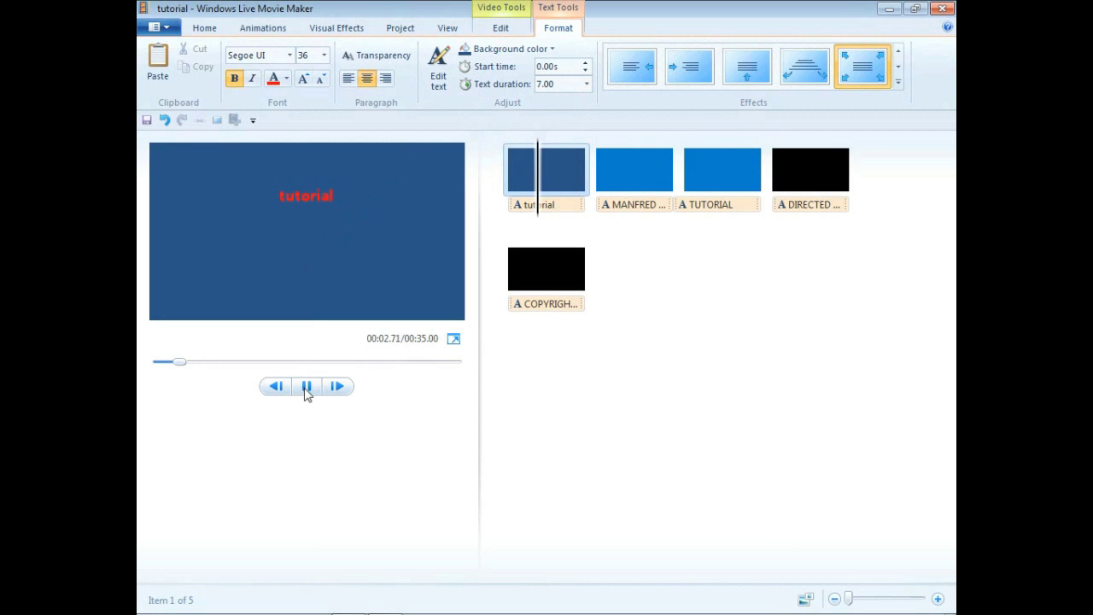
- Apply the Scroll text effect to the title and rewind the preview to the start
left_click(688, 74)
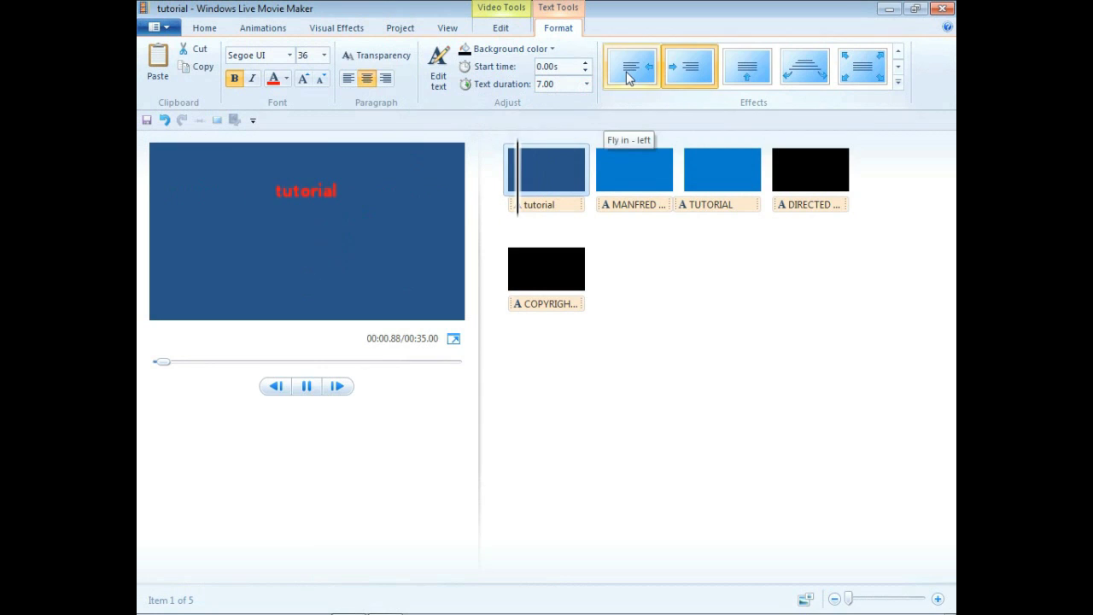
left_click(742, 76)
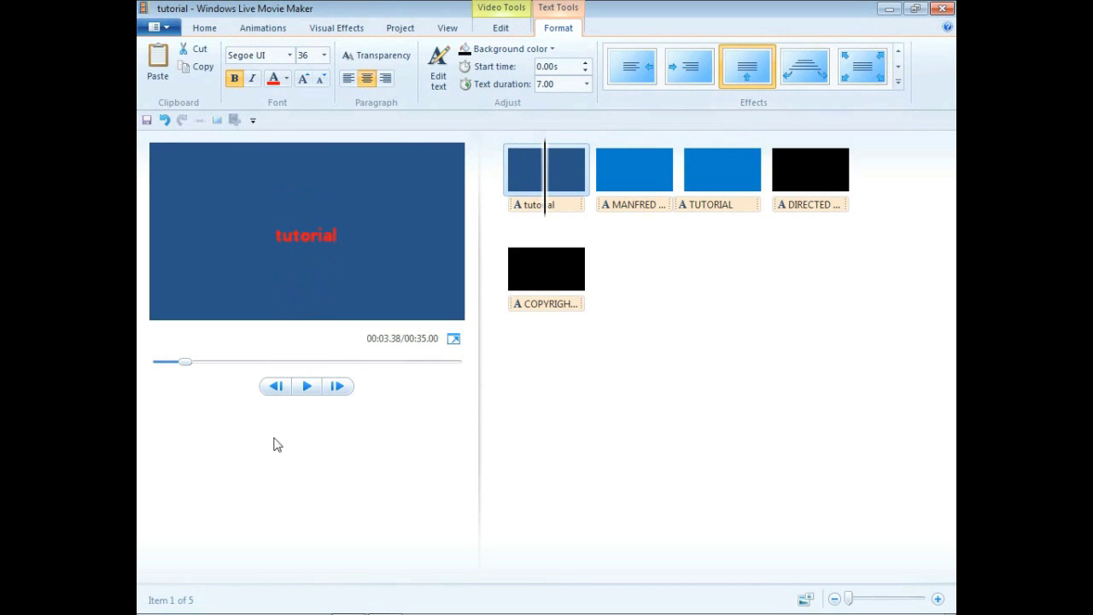
left_click_drag(190, 369, 155, 362)
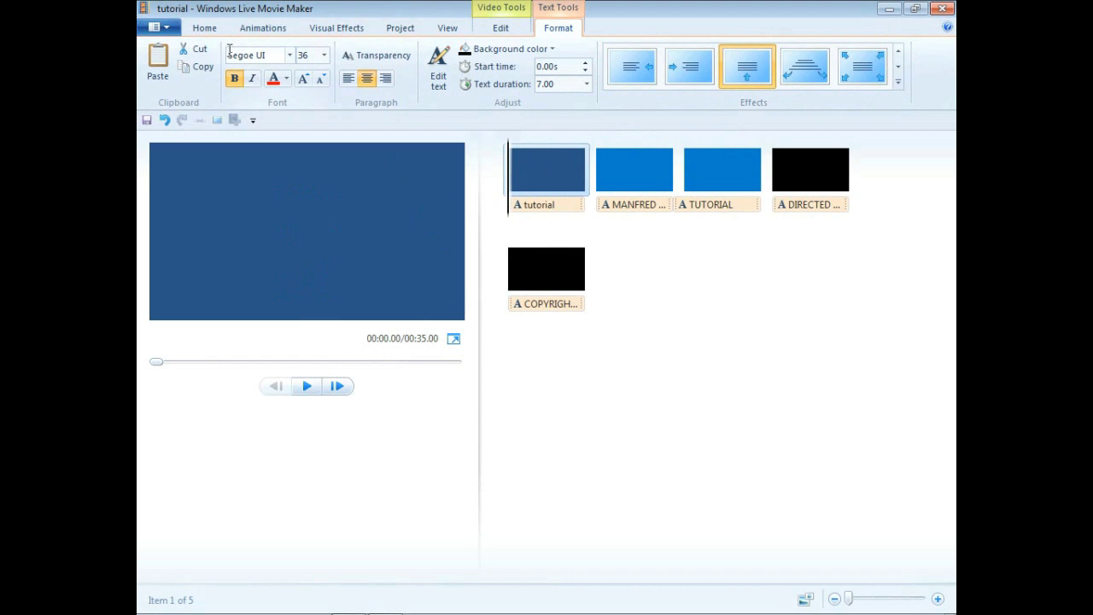
- Save the project, export it as high-definition movie tutorial.wmv, and launch Freemake Video Converter
left_click(160, 28)
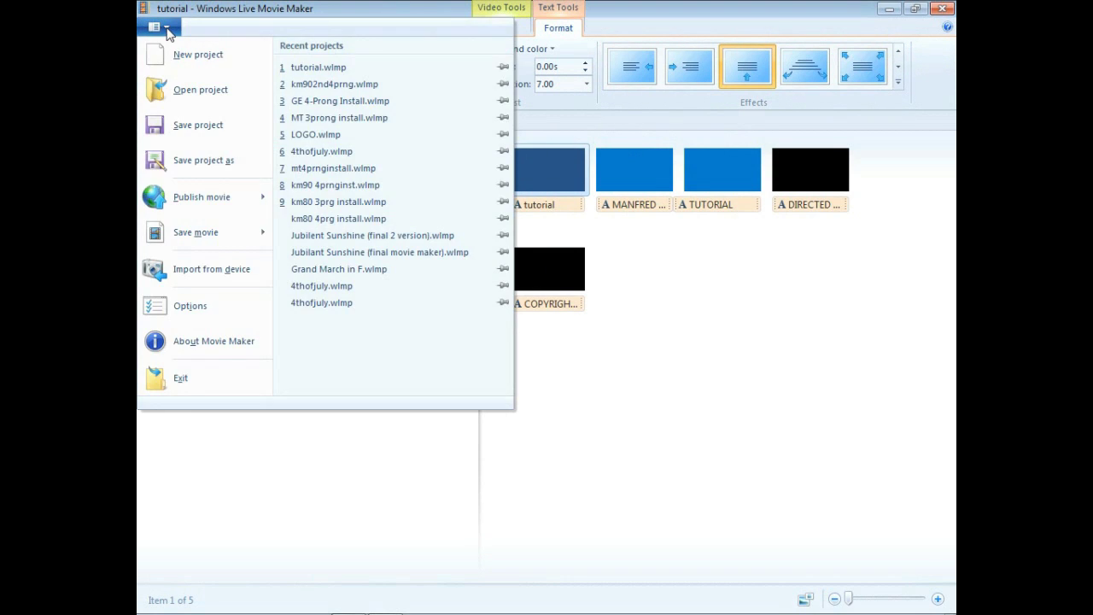
left_click(211, 126)
left_click(160, 28)
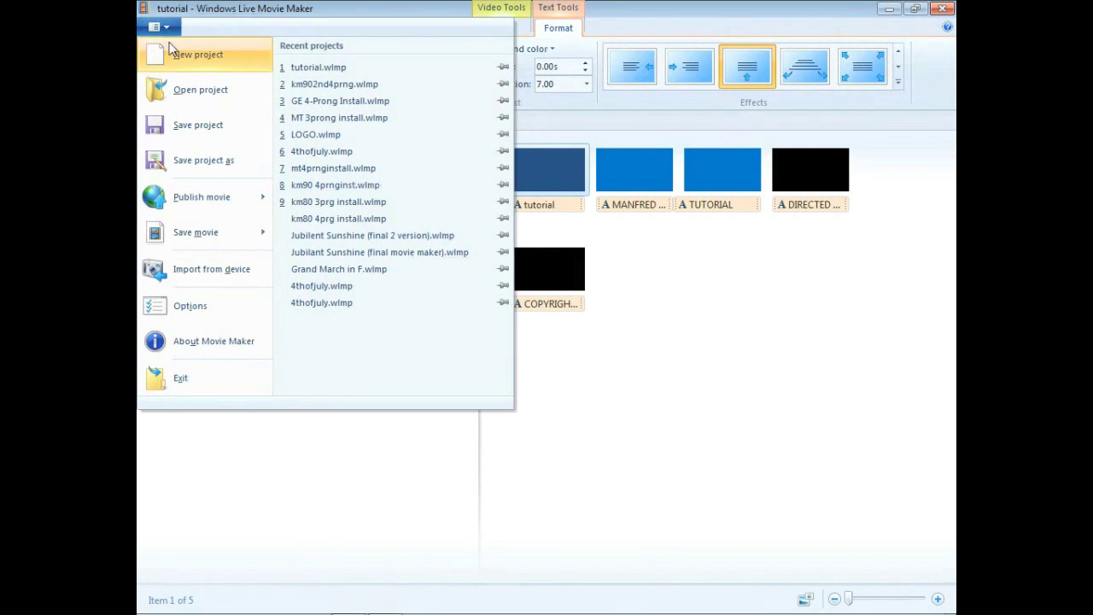
mouse_move(199, 237)
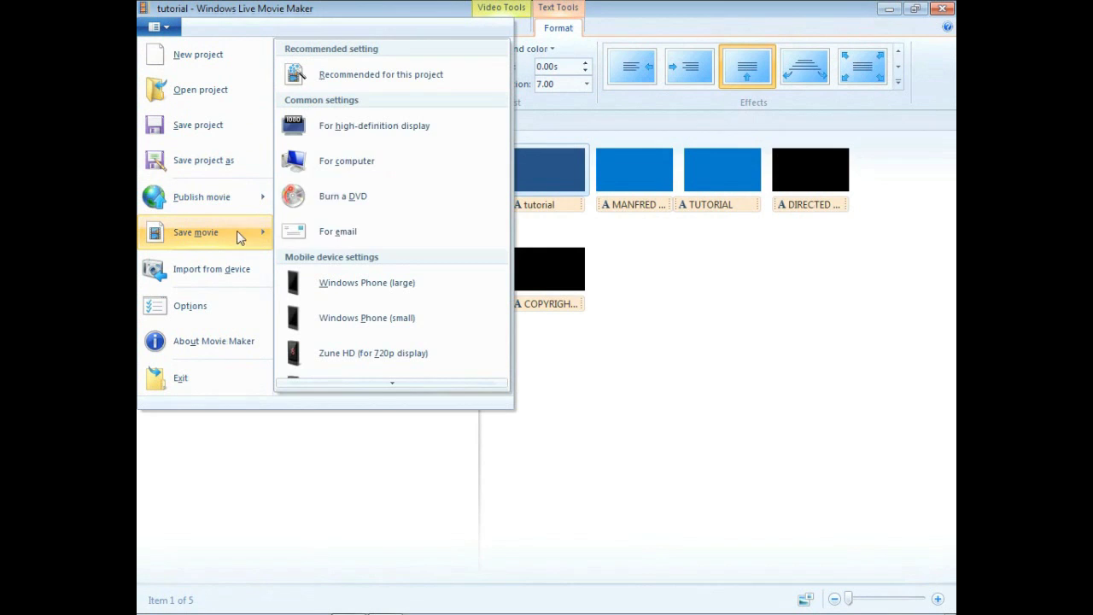
left_click(379, 124)
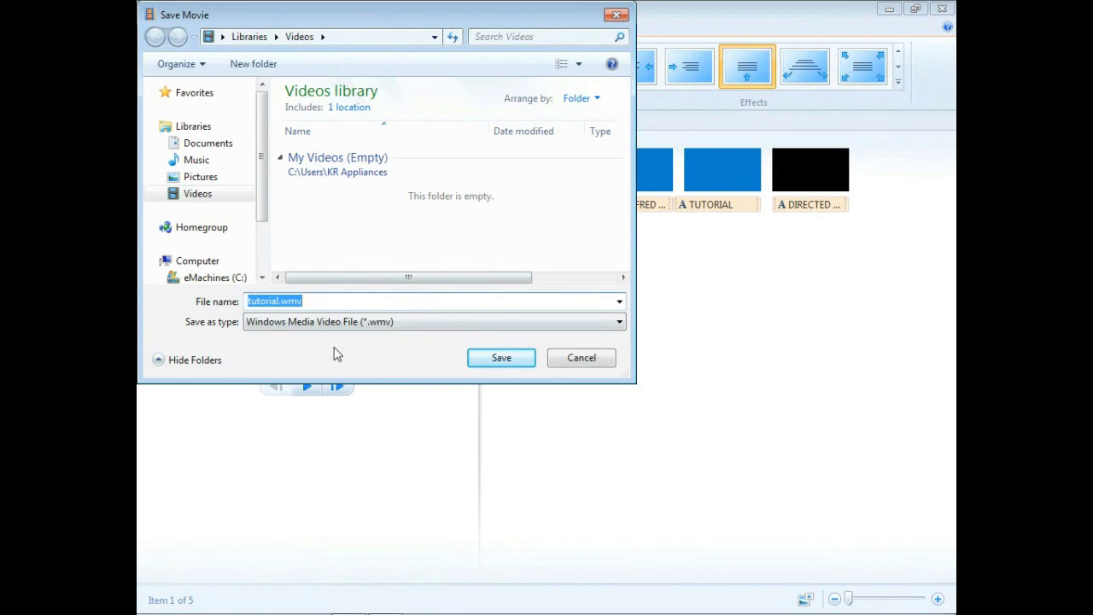
left_click(503, 363)
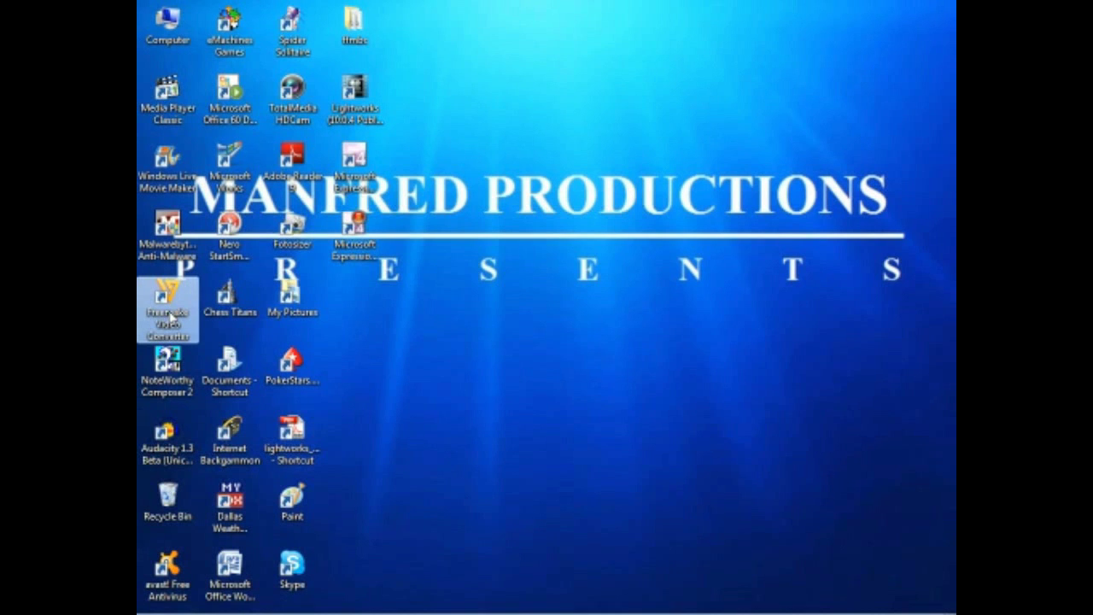
double_click(171, 312)
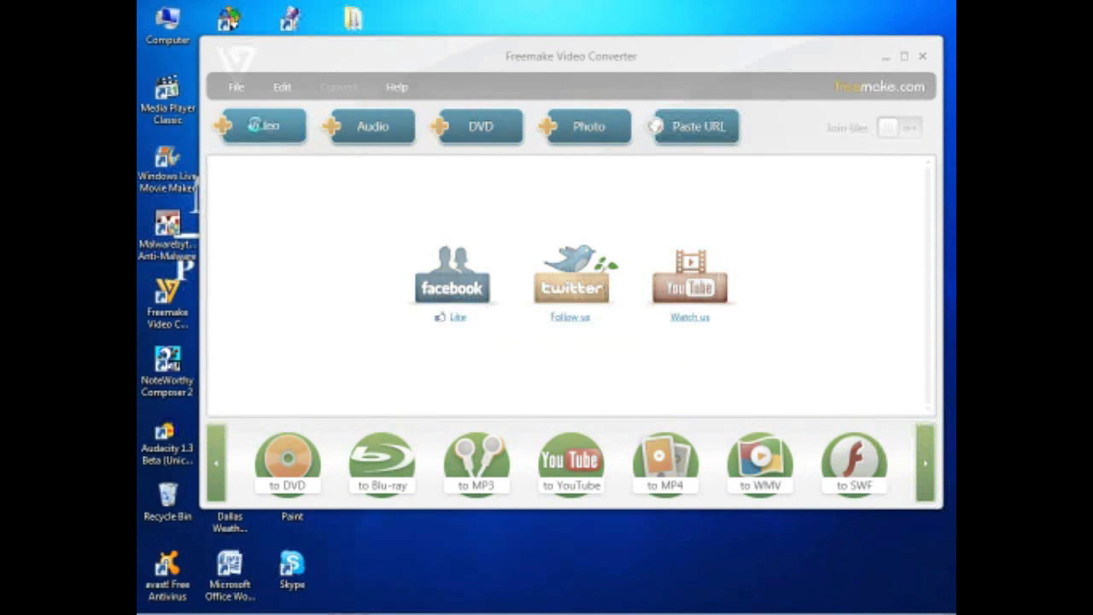
- Add tutorial.wmv to Freemake Video Converter
left_click(256, 128)
left_click(376, 222)
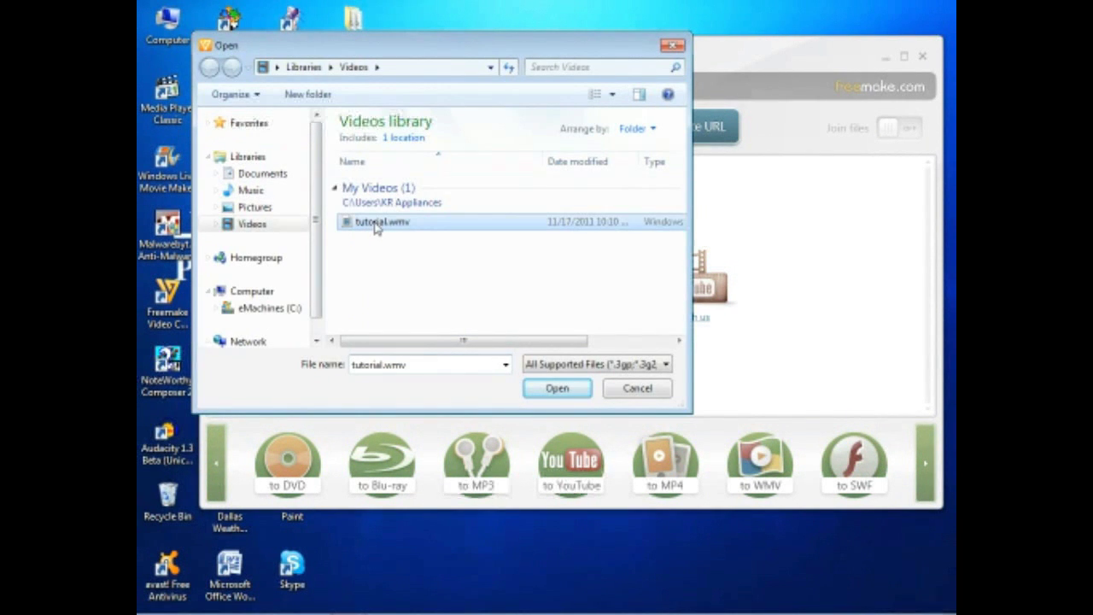
left_click(552, 391)
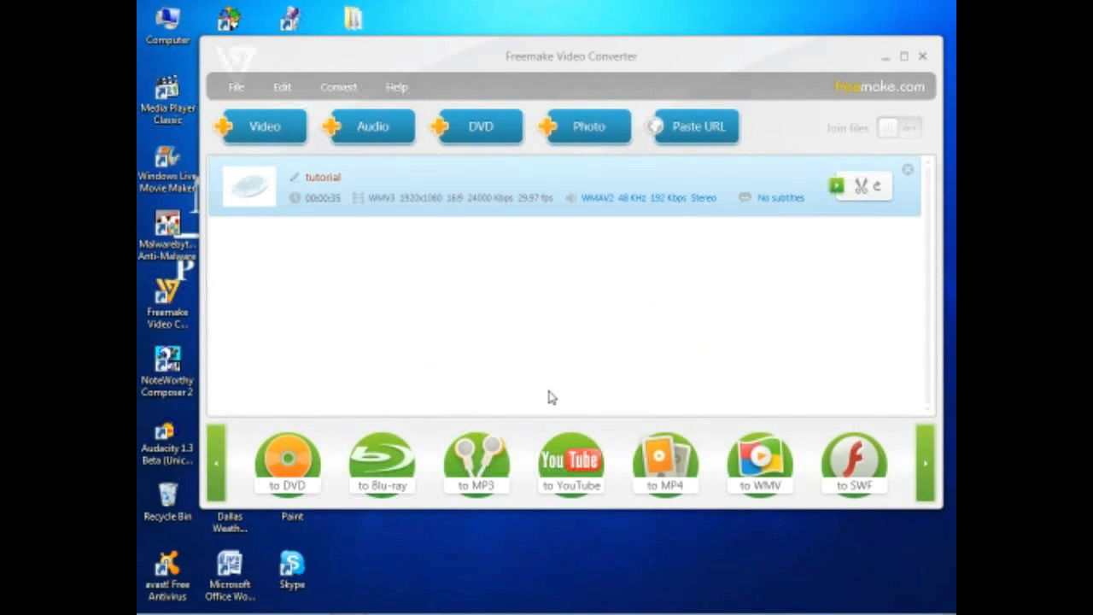
- Set MP4 output with a new Custom MPEG4 no-audio preset saving to My Videos
left_click(664, 468)
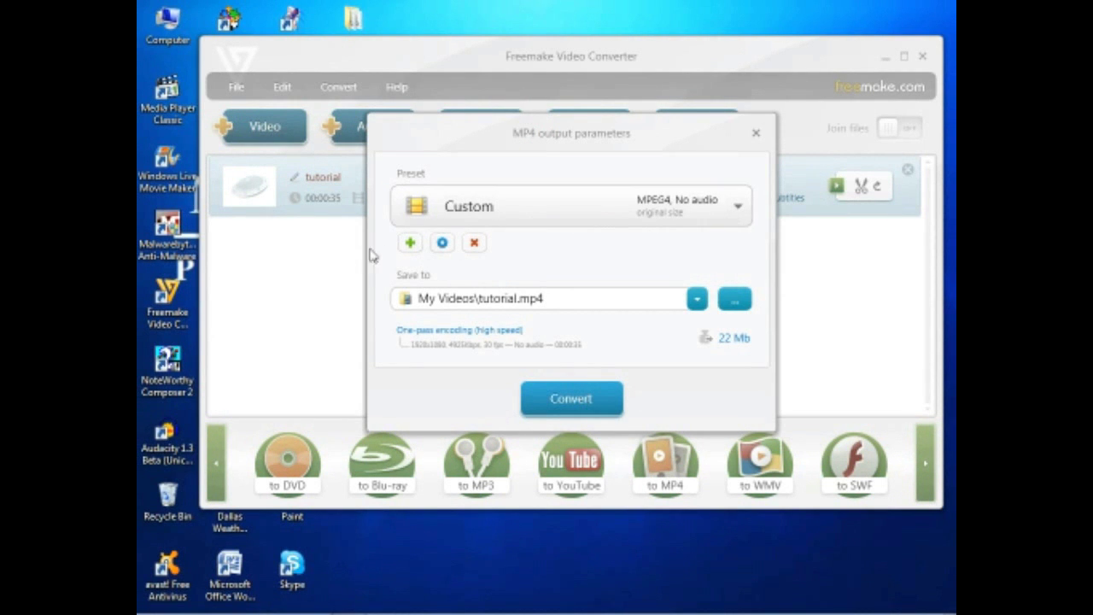
left_click(411, 243)
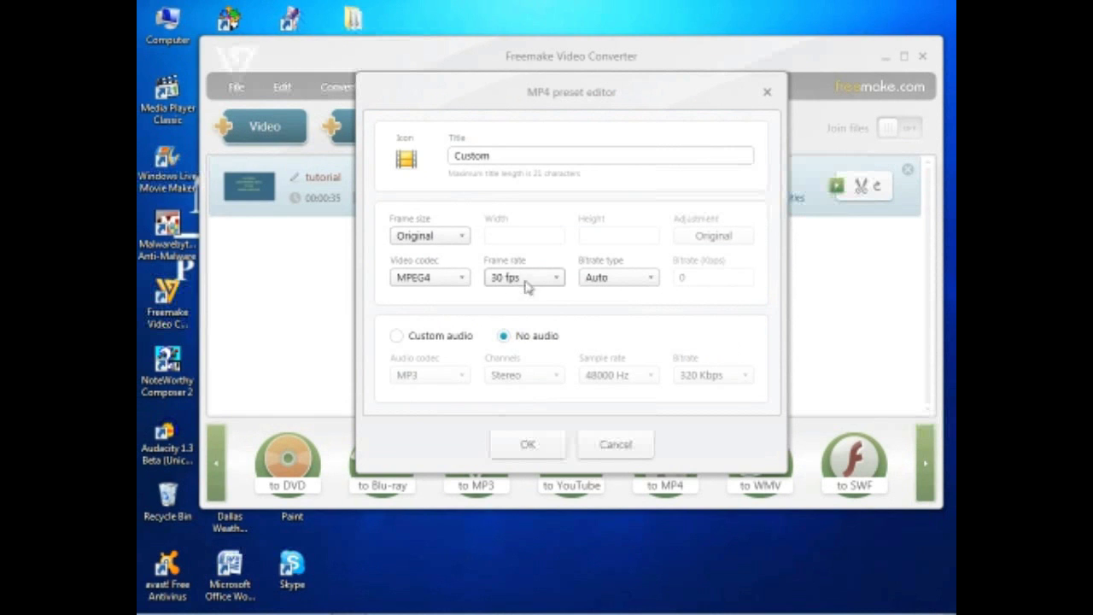
left_click(525, 443)
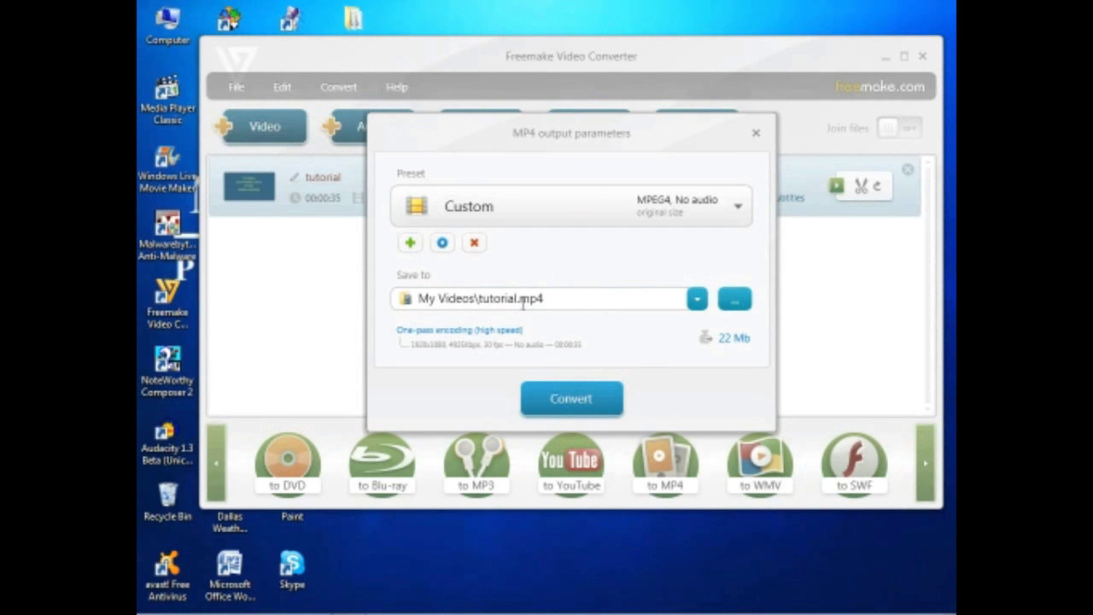
- Run the tutorial MP4 conversion to completion and dismiss the success and completion windows
left_click(589, 398)
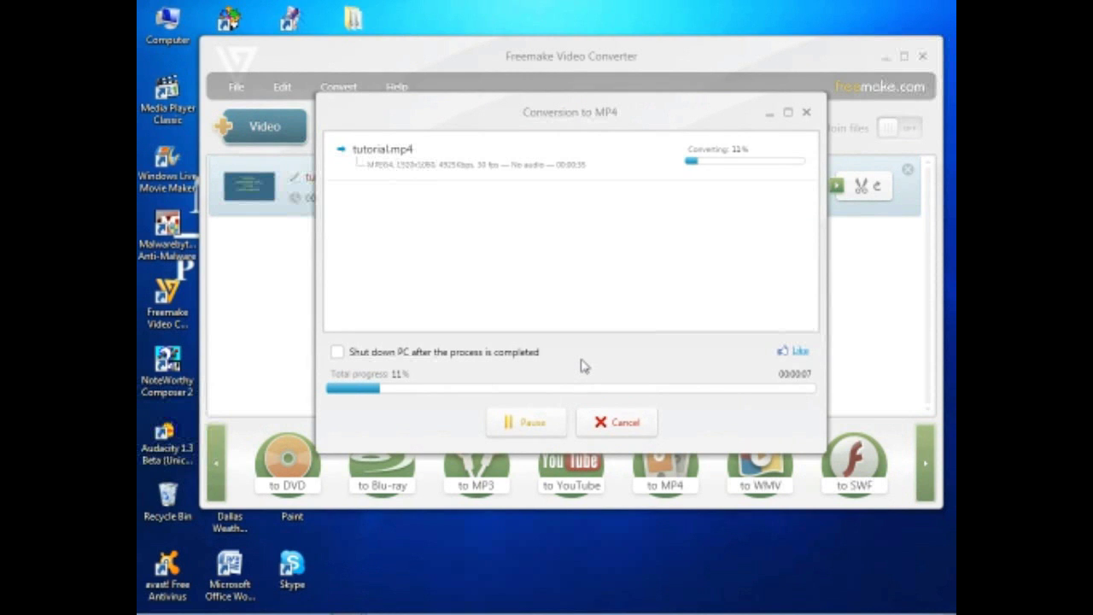
left_click(525, 423)
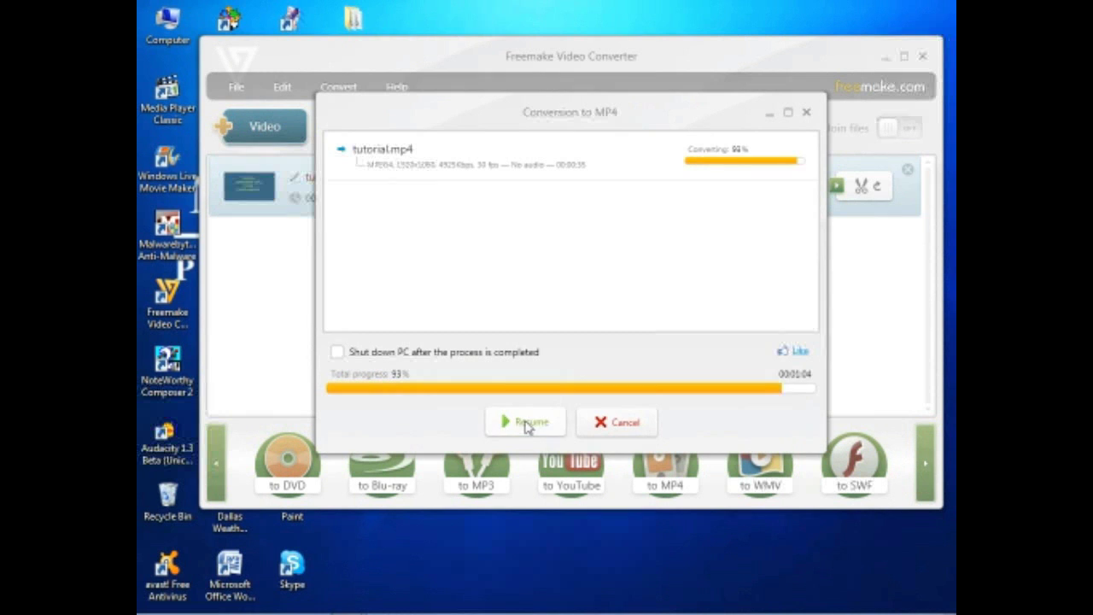
left_click(526, 424)
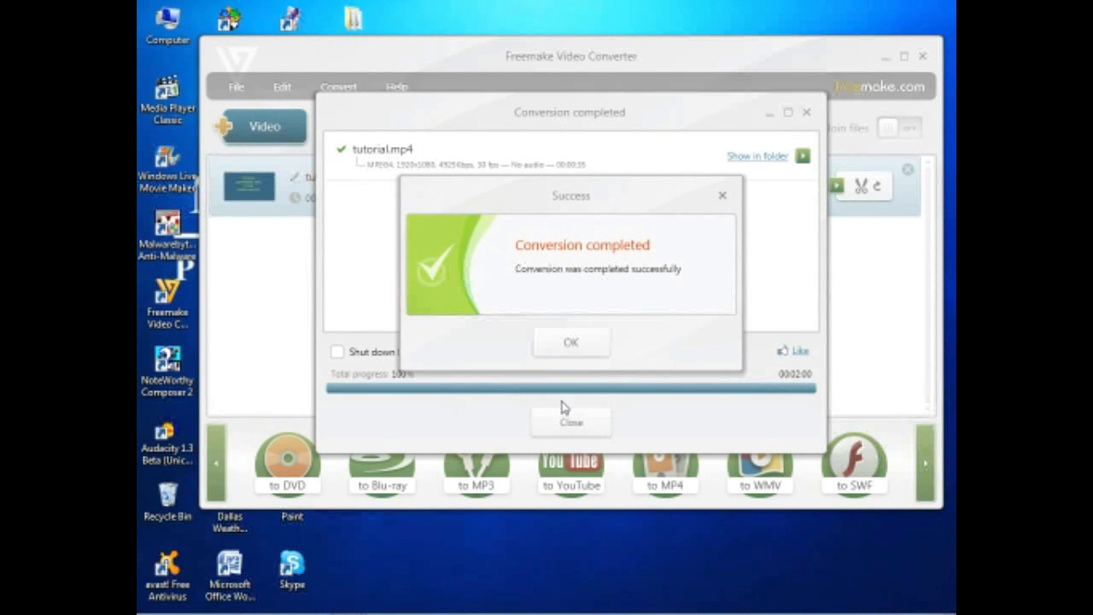
left_click(596, 349)
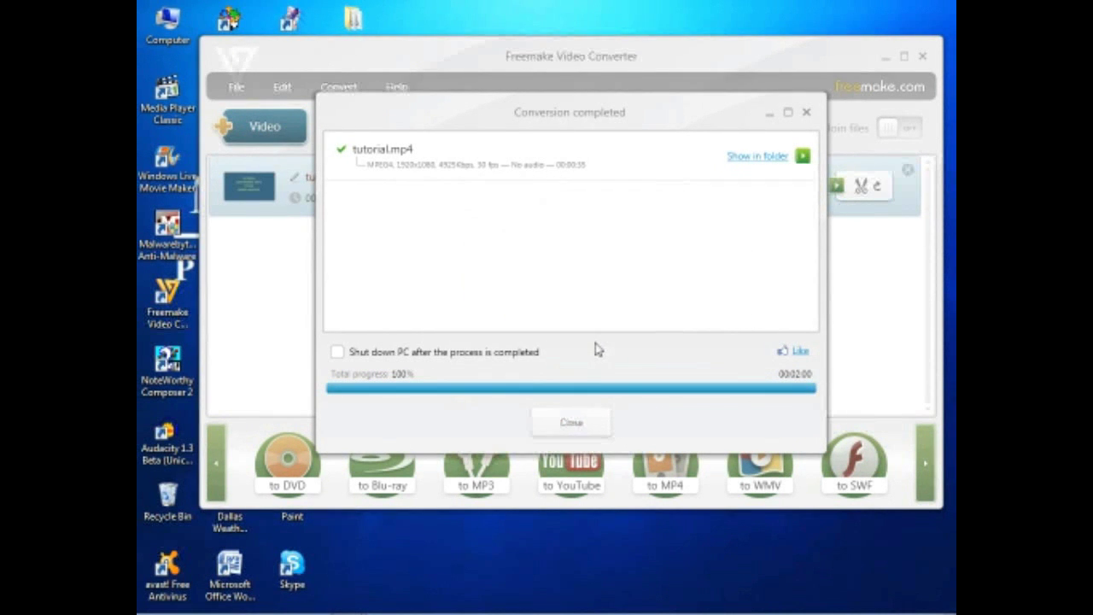
left_click(588, 430)
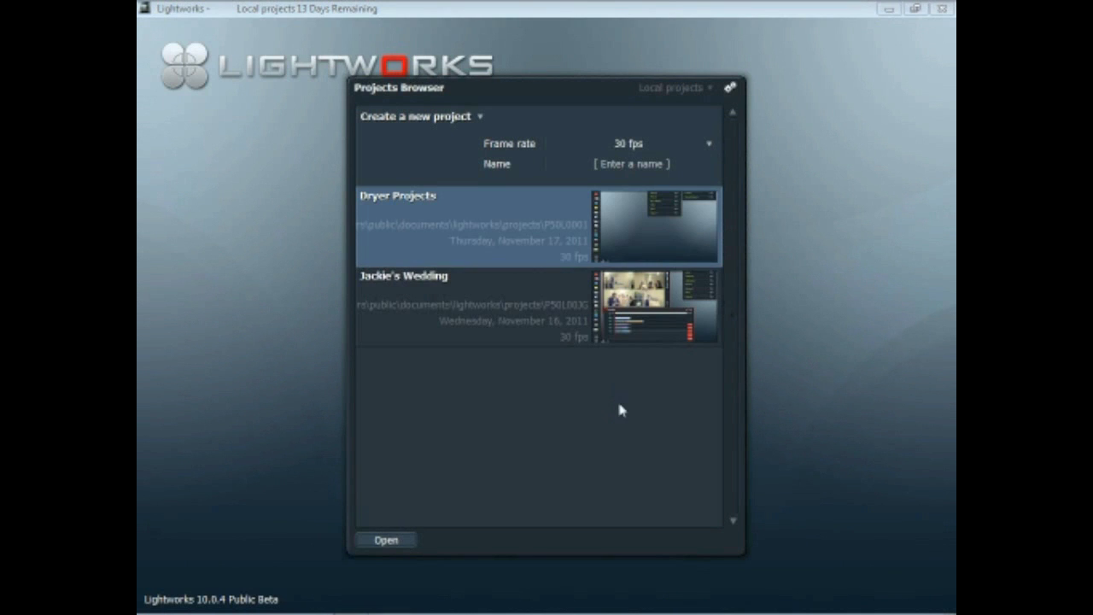
- Open the Dryer Projects project and start an import, browsing up to the C: root
left_click(389, 542)
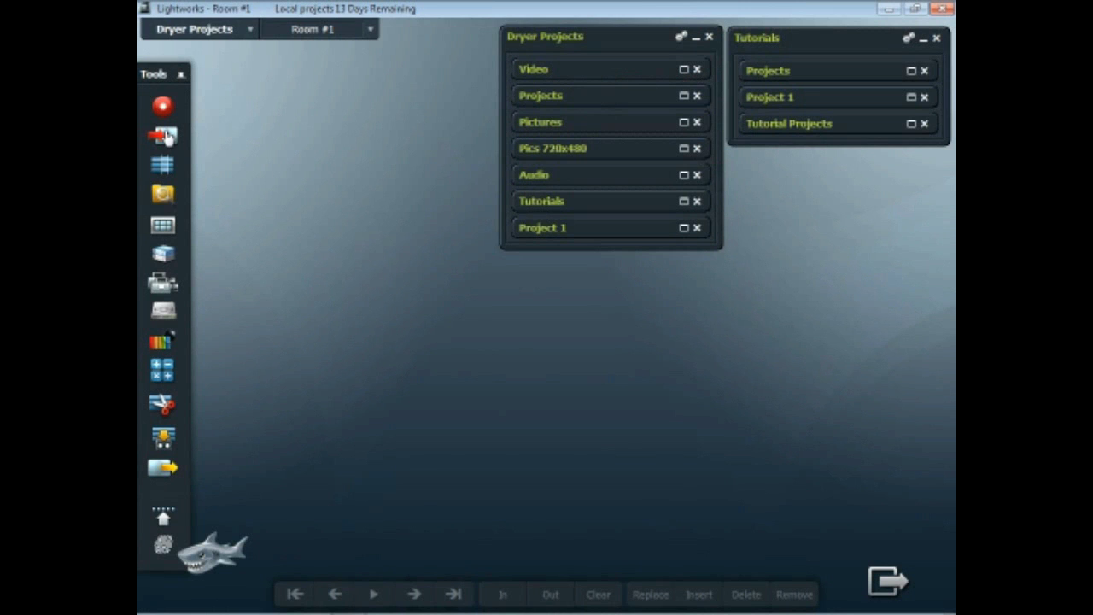
left_click(166, 137)
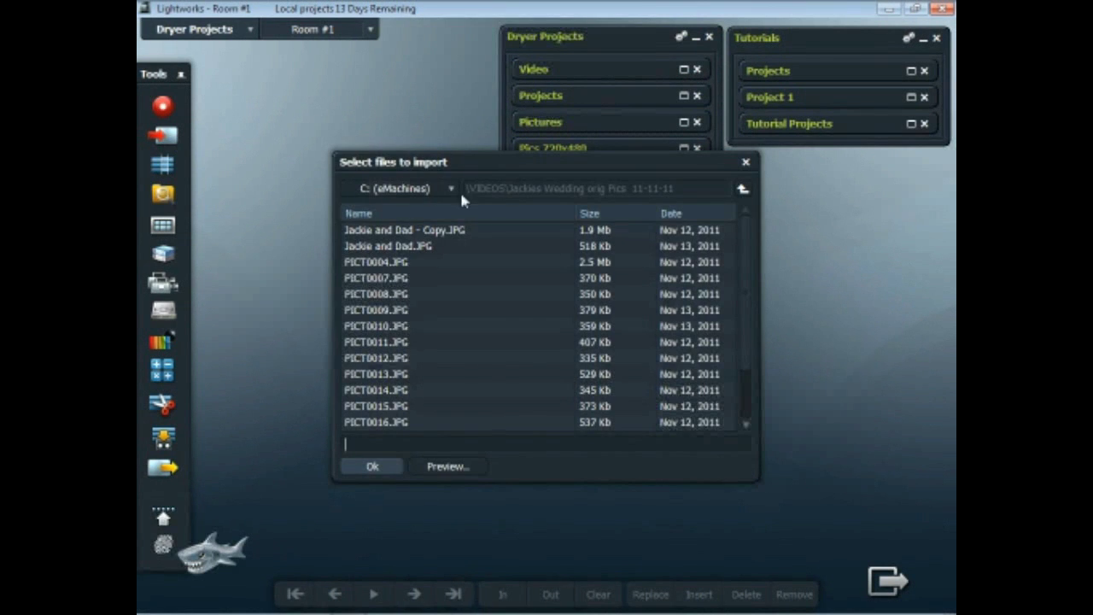
left_click(742, 193)
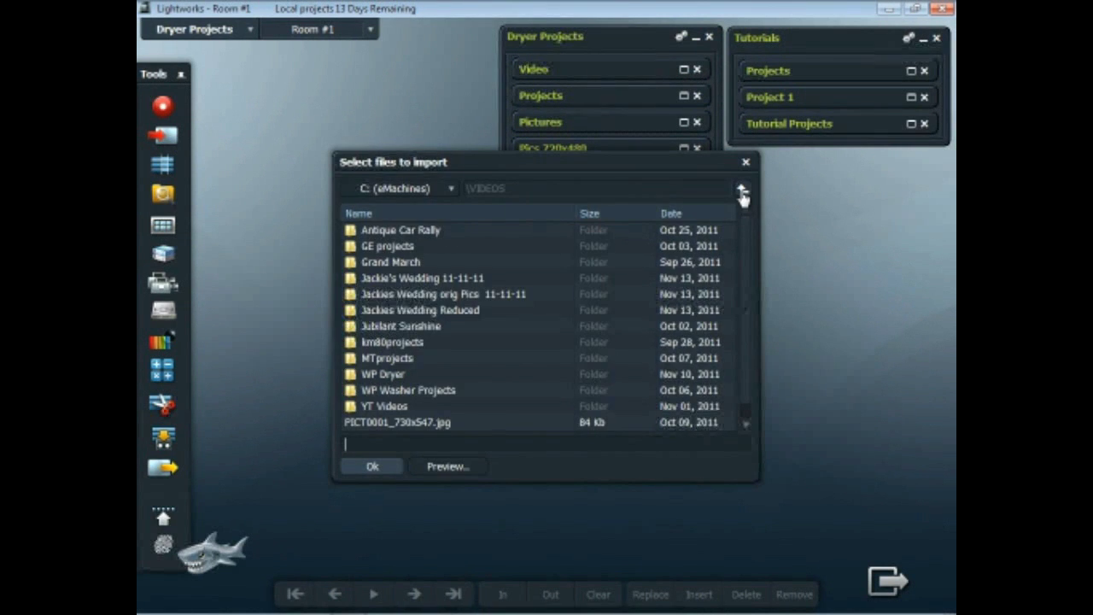
left_click(743, 193)
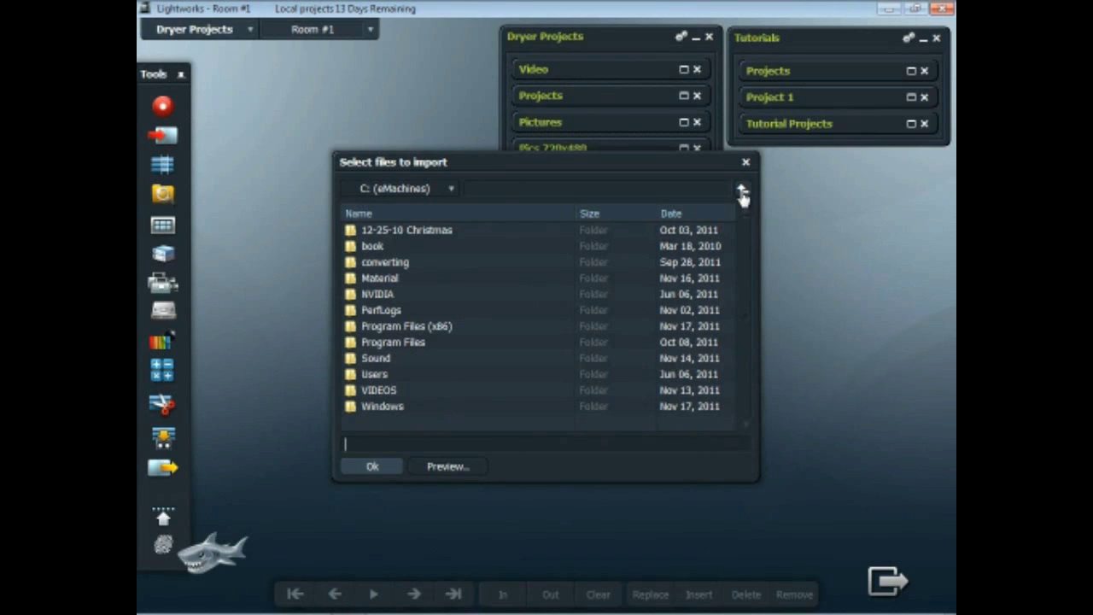
- Go to the user's Videos folder and choose tutorial.mp4 for import
double_click(375, 375)
double_click(384, 231)
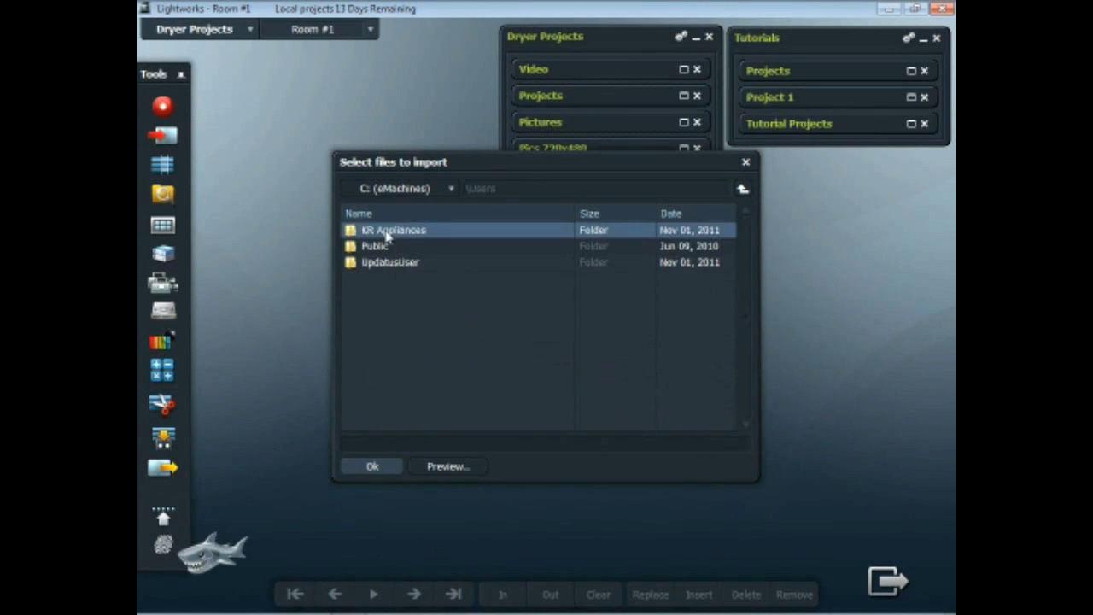
double_click(378, 421)
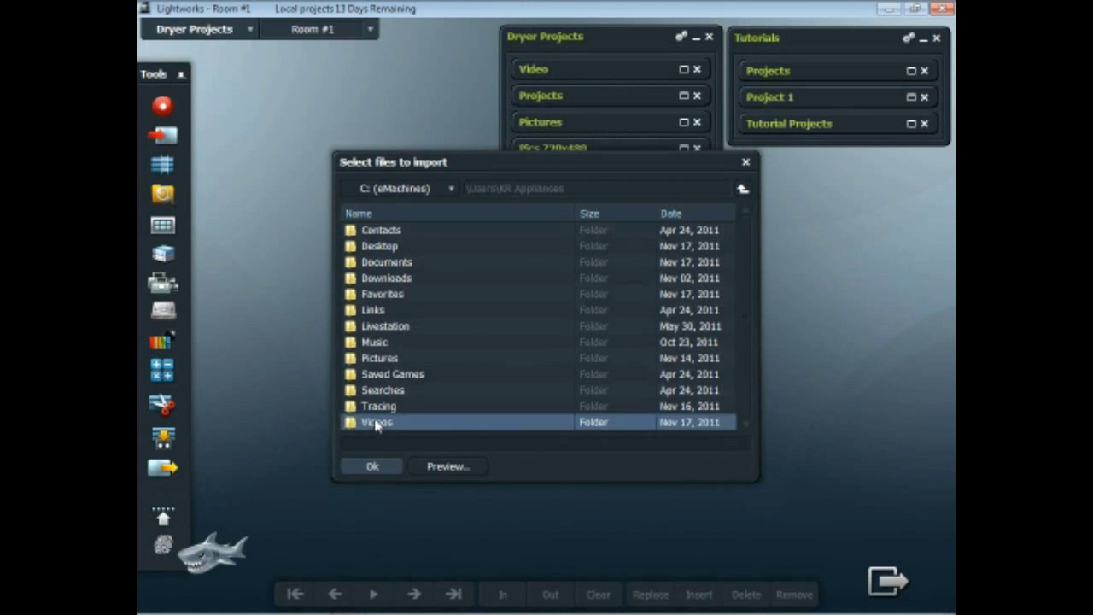
left_click(387, 233)
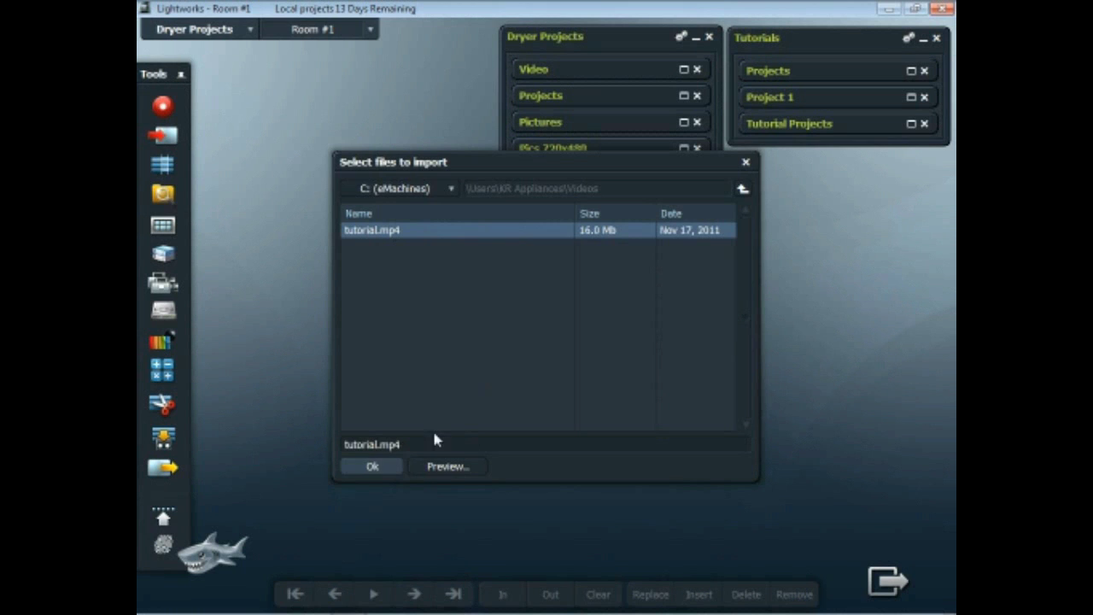
left_click(367, 468)
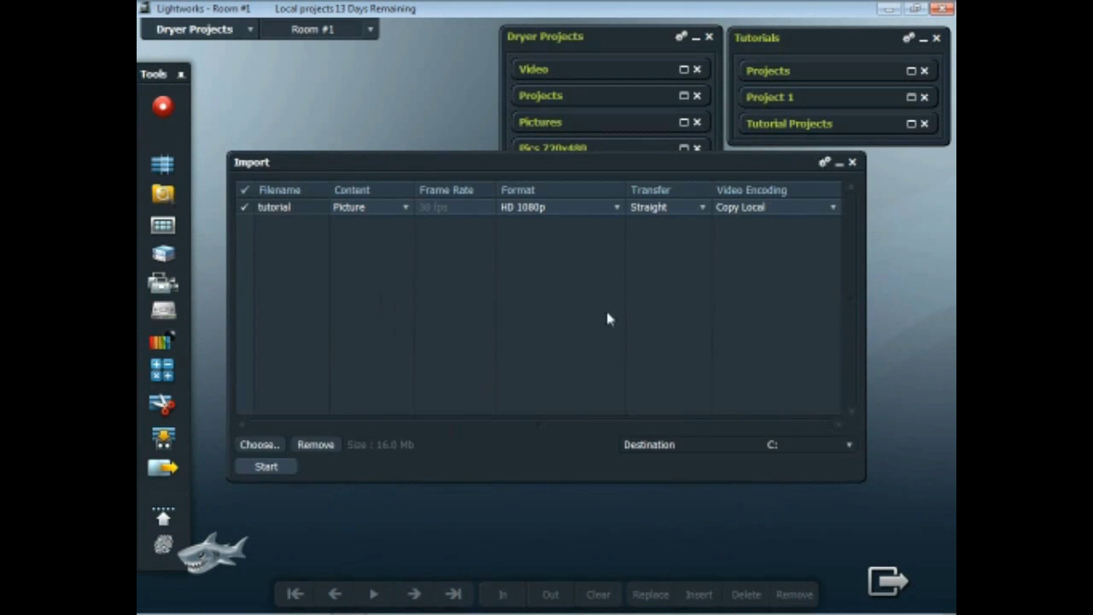
- Import tutorial.mp4 with Transcode (MPEG I-Frame HD AVI) video encoding
left_click(833, 207)
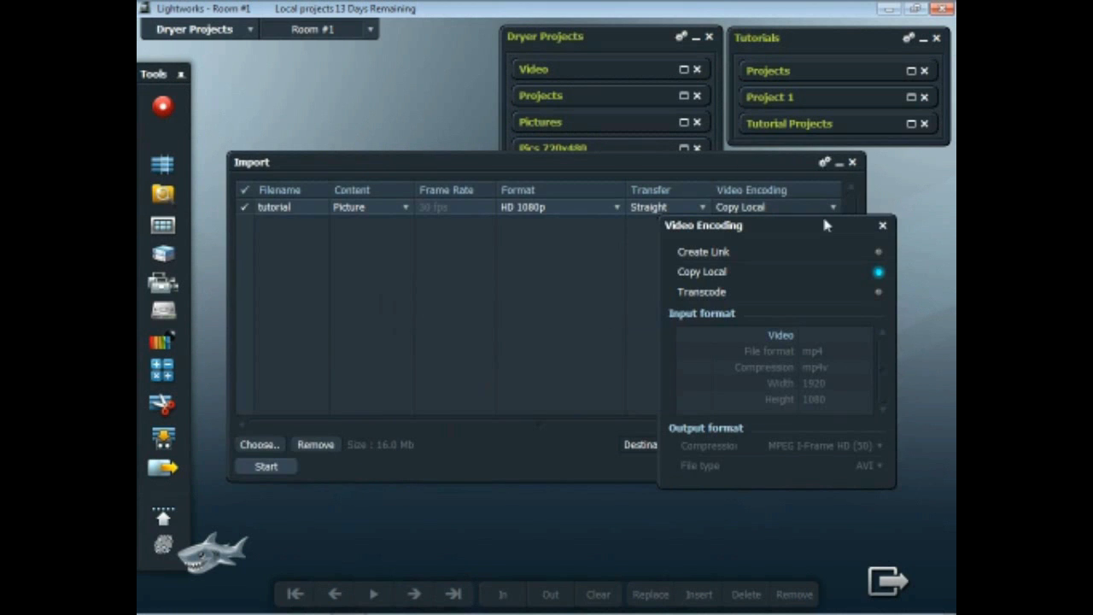
left_click(879, 293)
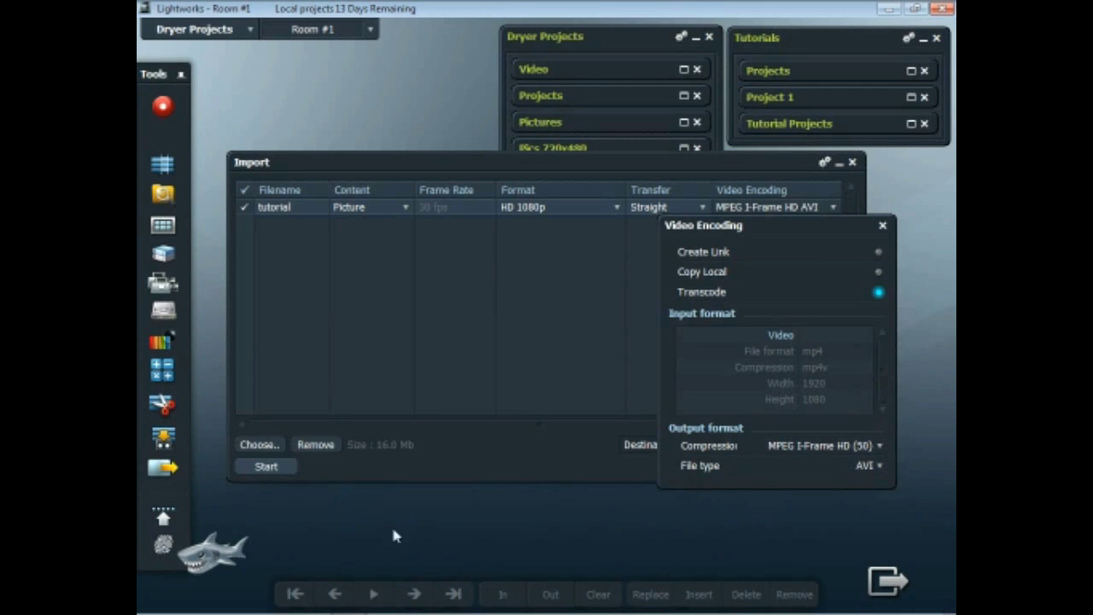
left_click(287, 468)
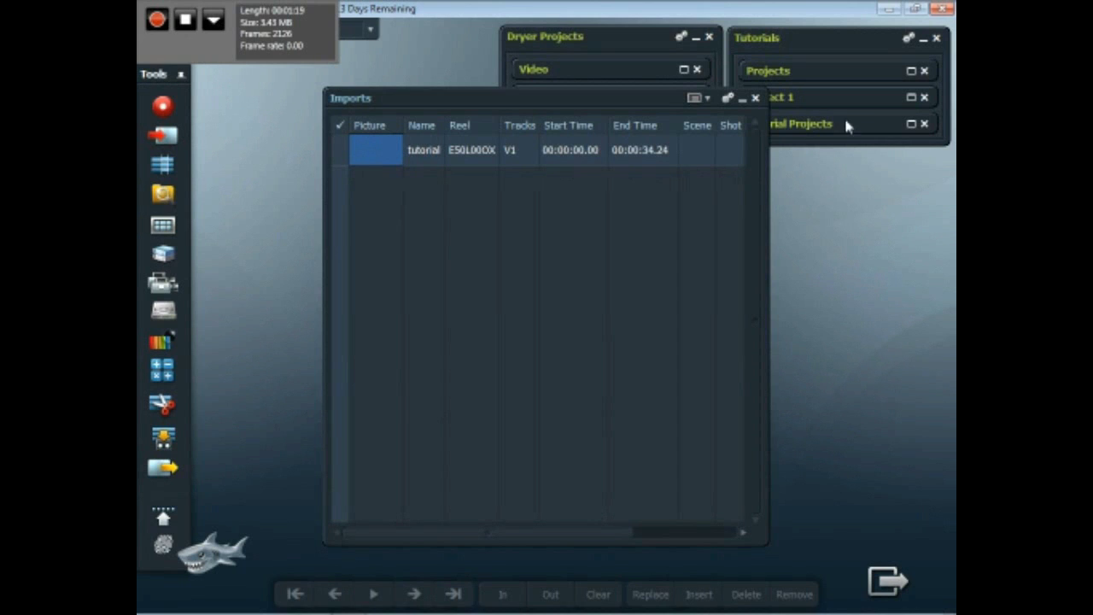
- Move the tutorial clip from Imports into the Tutorial Projects bin, then close Imports
left_click(912, 124)
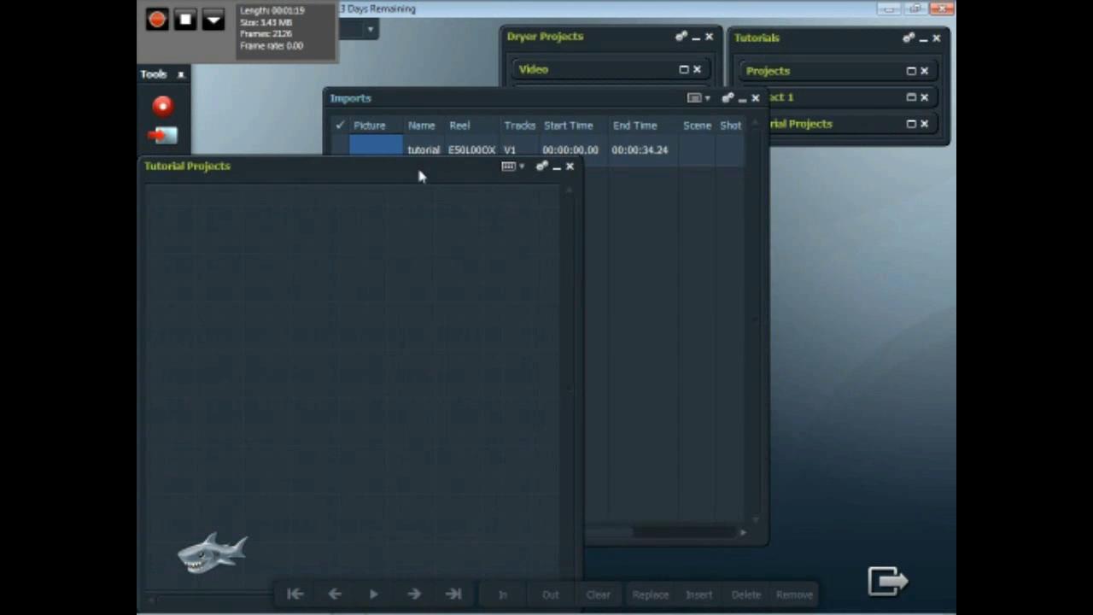
left_click_drag(419, 164, 773, 138)
mouse_move(361, 156)
left_click_drag(360, 157, 556, 213)
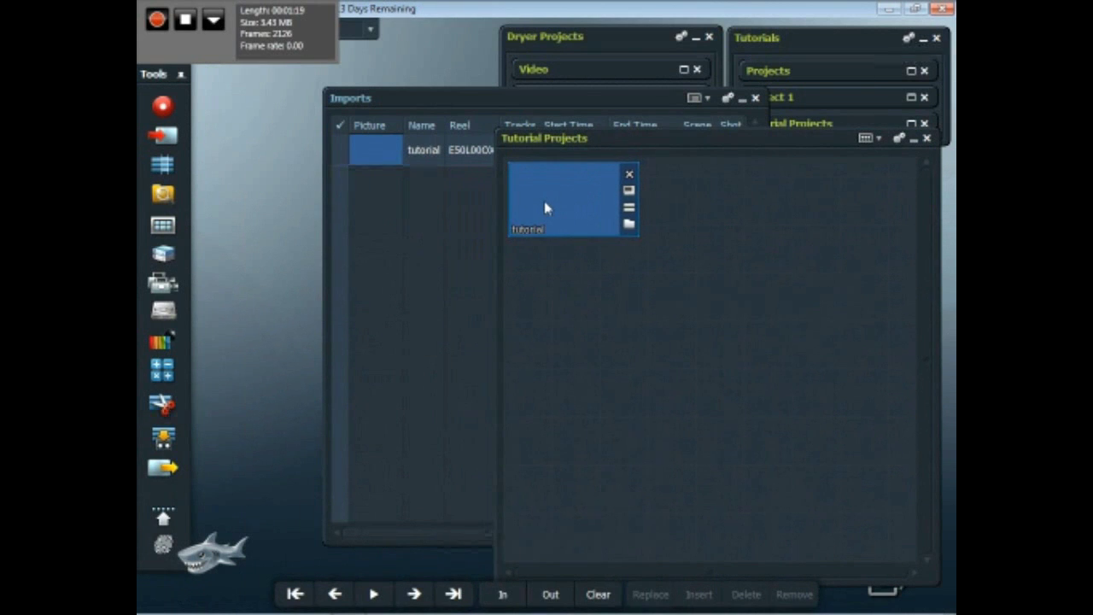
left_click(587, 102)
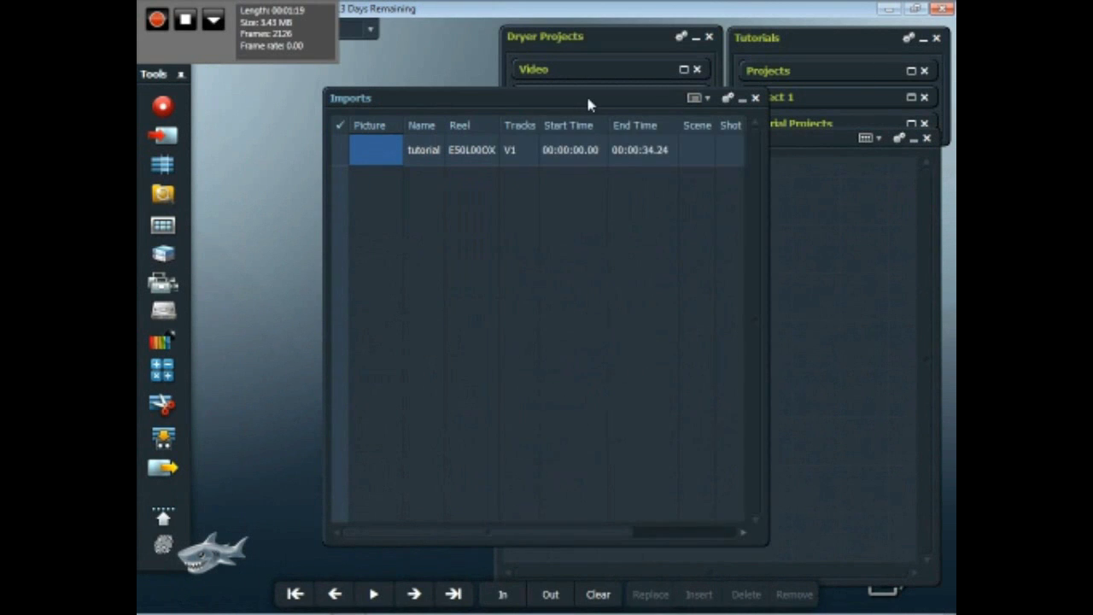
left_click(757, 100)
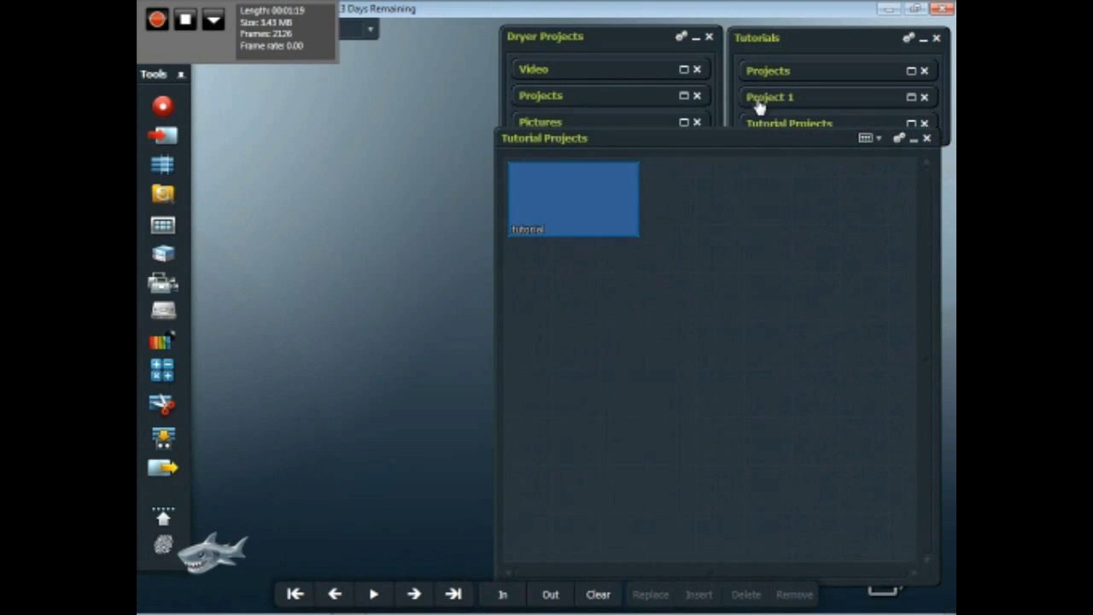
- Open the tutorial clip with a V1 timeline, play it, and place the timeline below the viewer
double_click(632, 201)
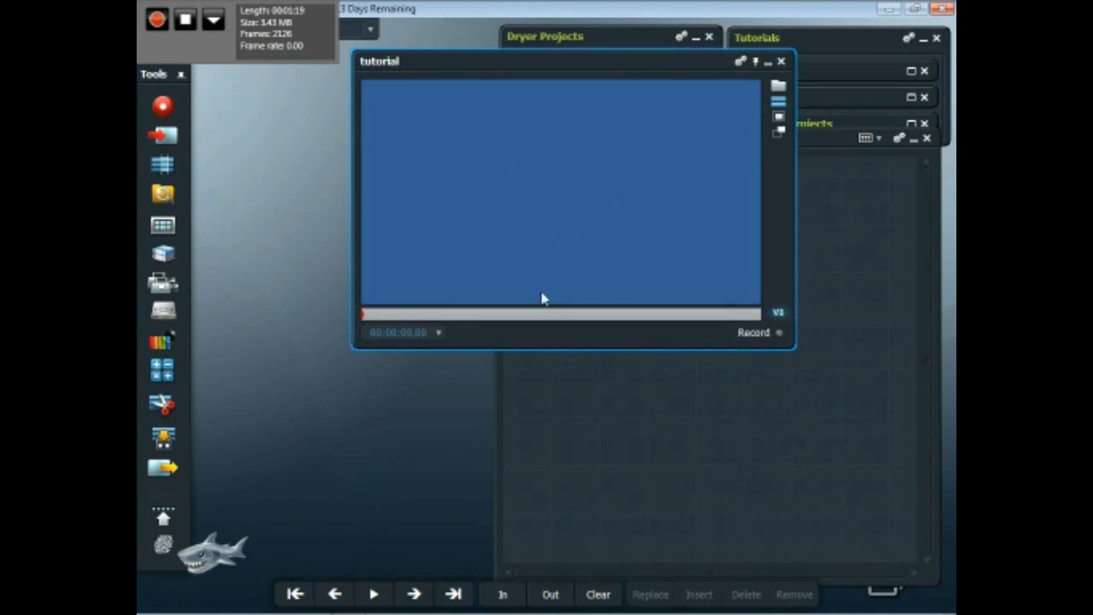
left_click(778, 102)
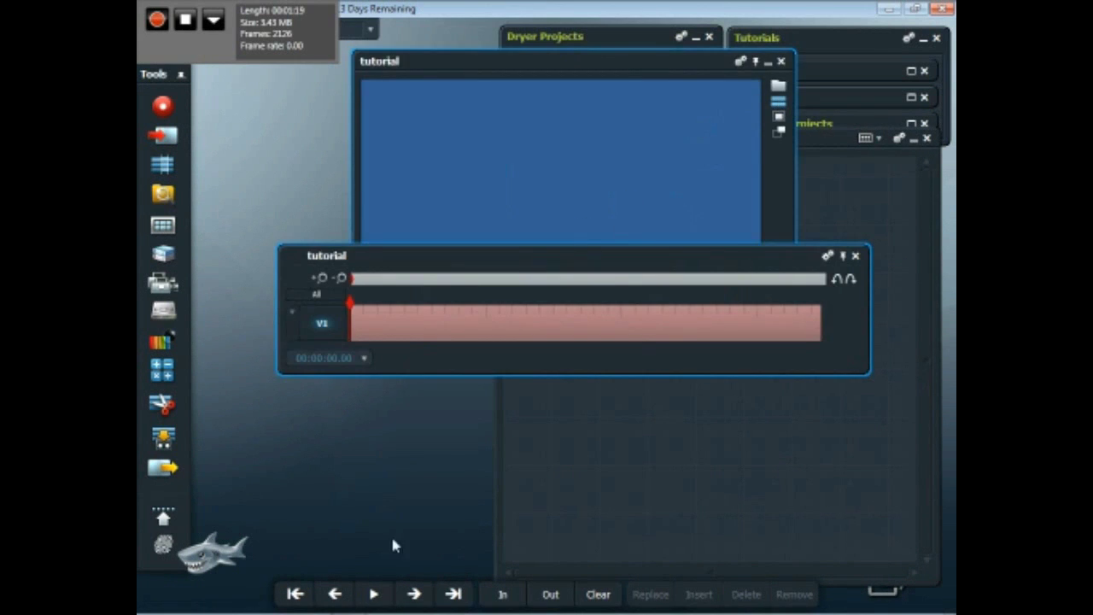
left_click(377, 595)
left_click_drag(508, 256, 464, 386)
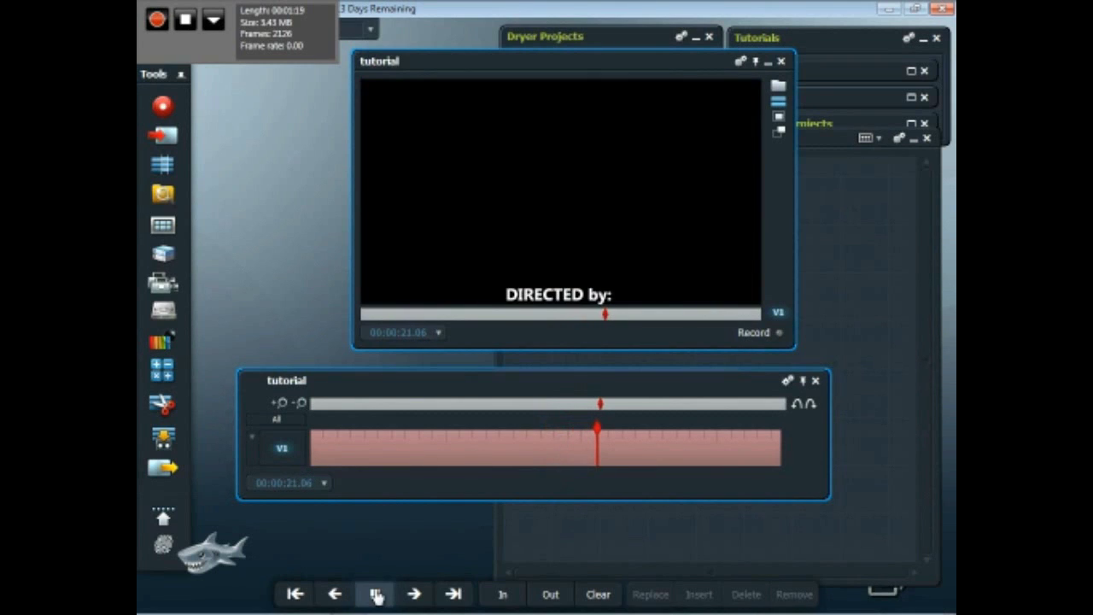
- Mark an out point on the tutorial clip just before the credits begin
left_click(376, 595)
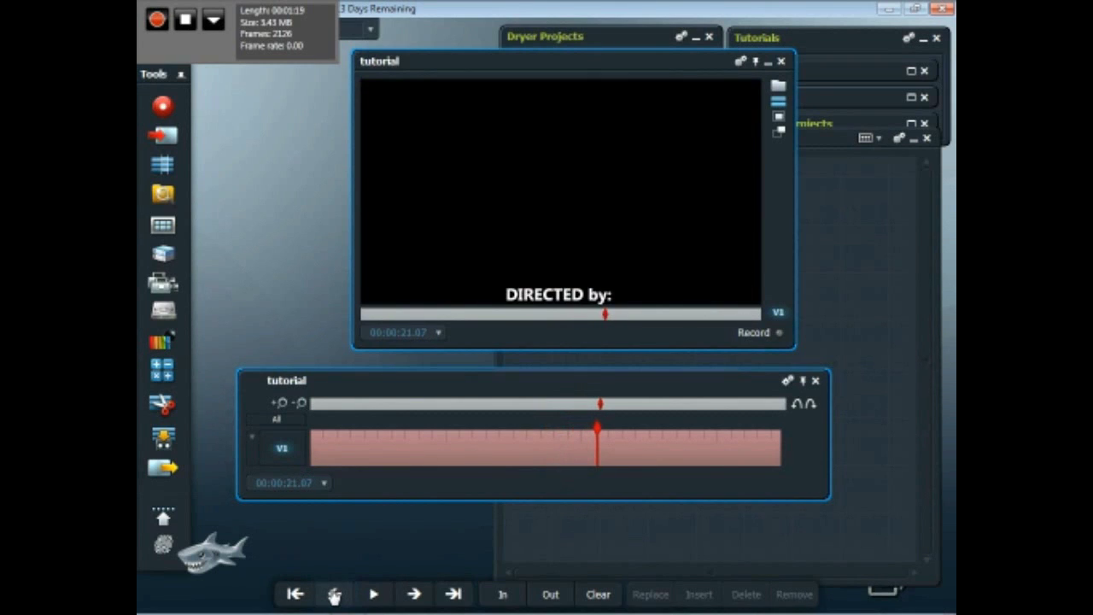
left_click(334, 595)
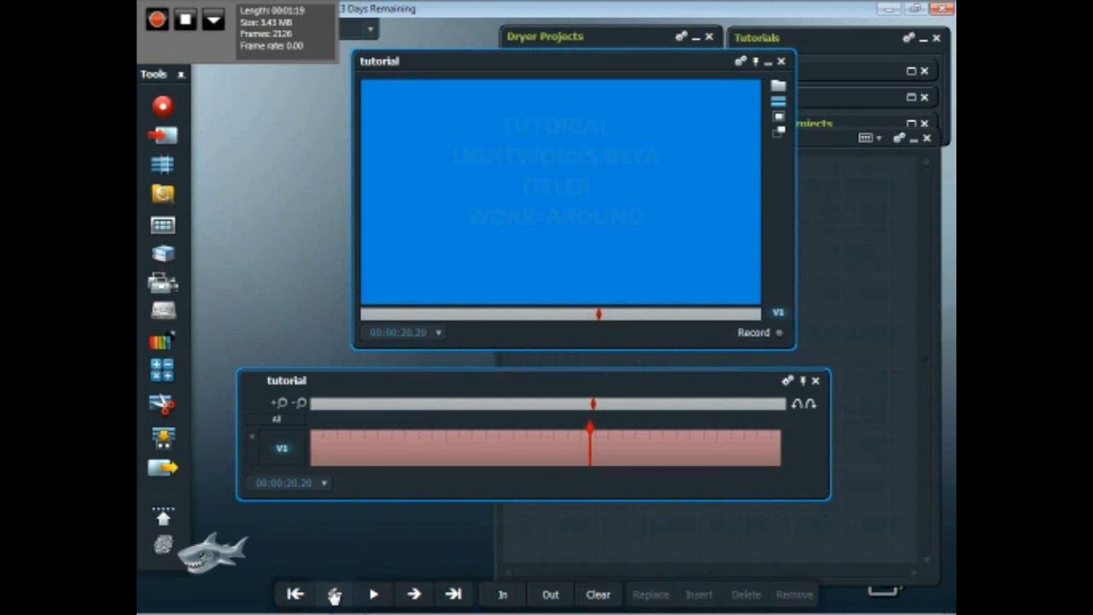
left_click(553, 598)
- Step the tutorial clip to 00:00:07.00 and mark the in point there
left_click(293, 594)
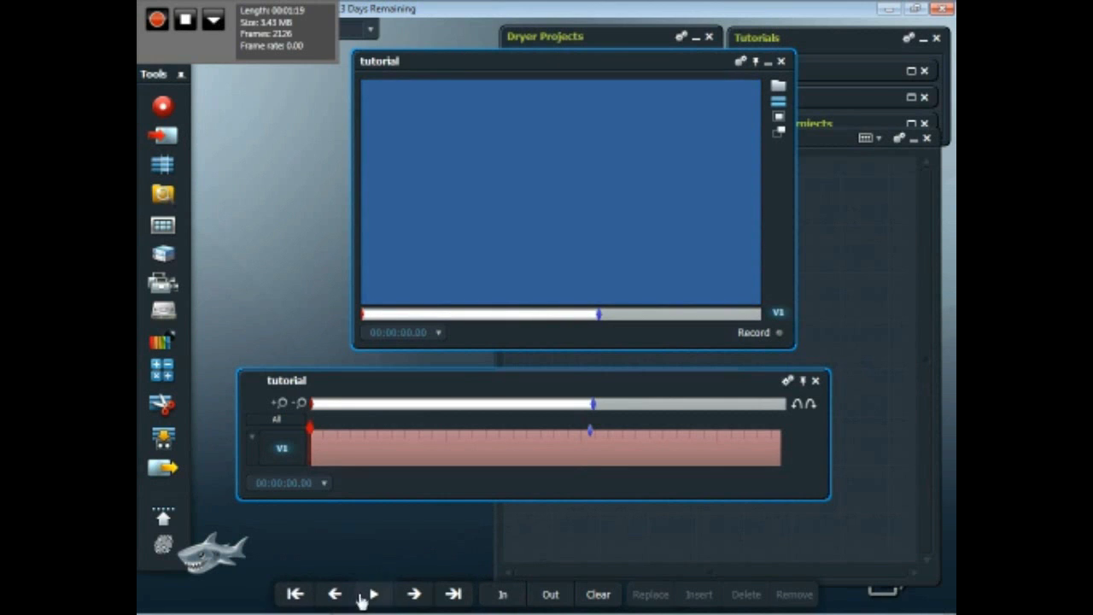
left_click(376, 596)
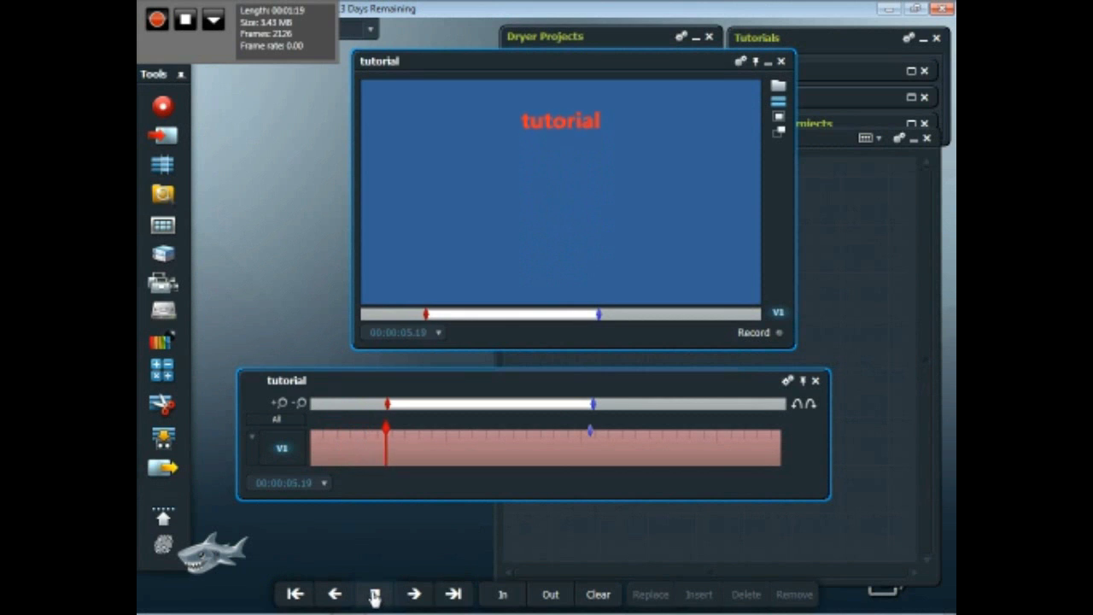
left_click(374, 596)
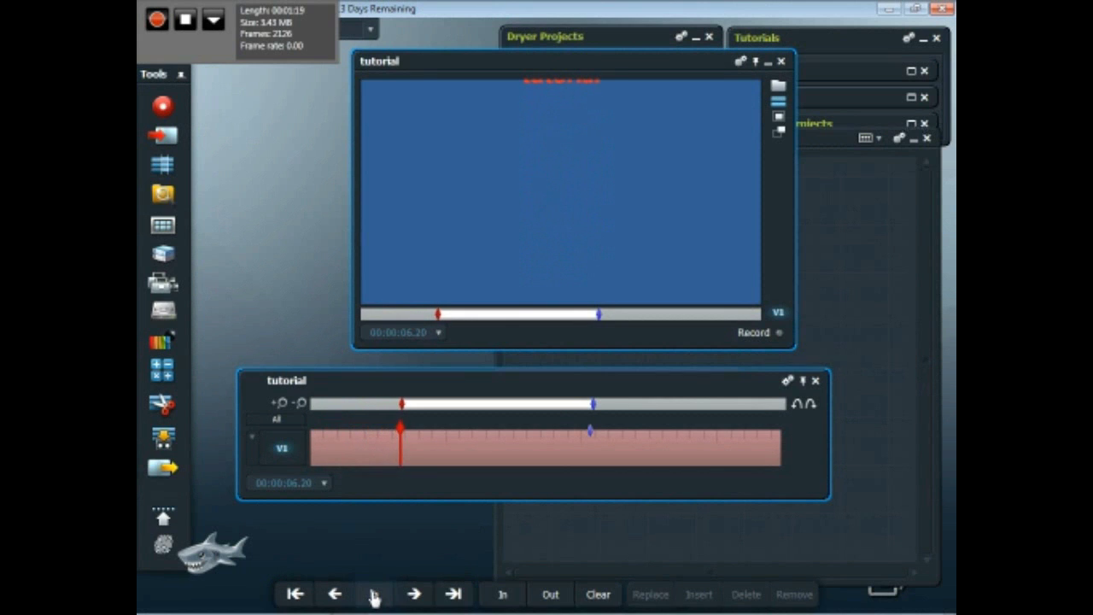
left_click(430, 599)
left_click(429, 599)
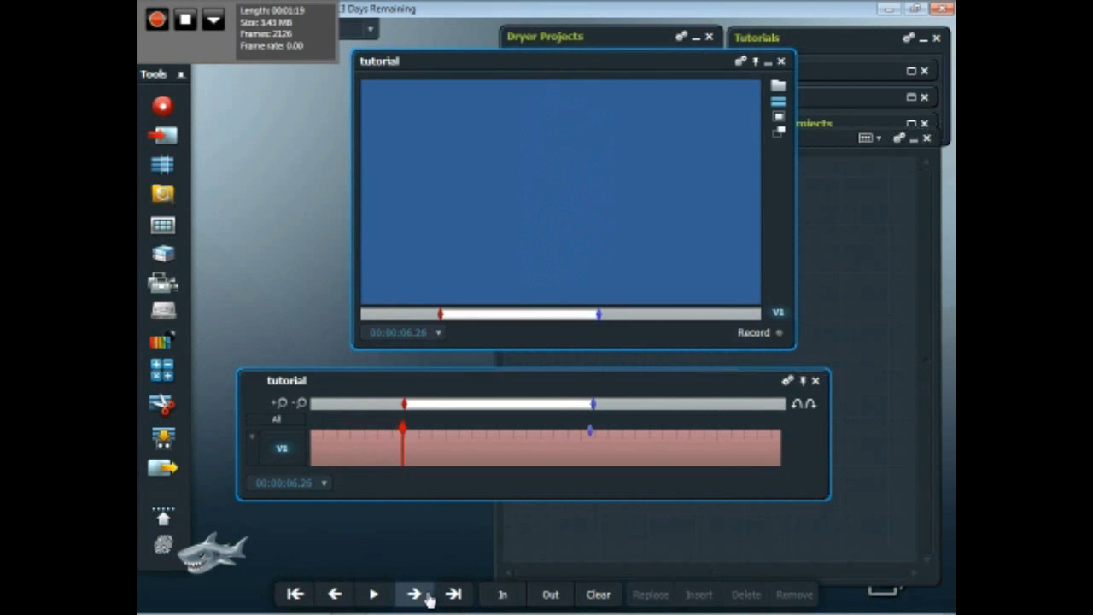
left_click(430, 599)
left_click(430, 600)
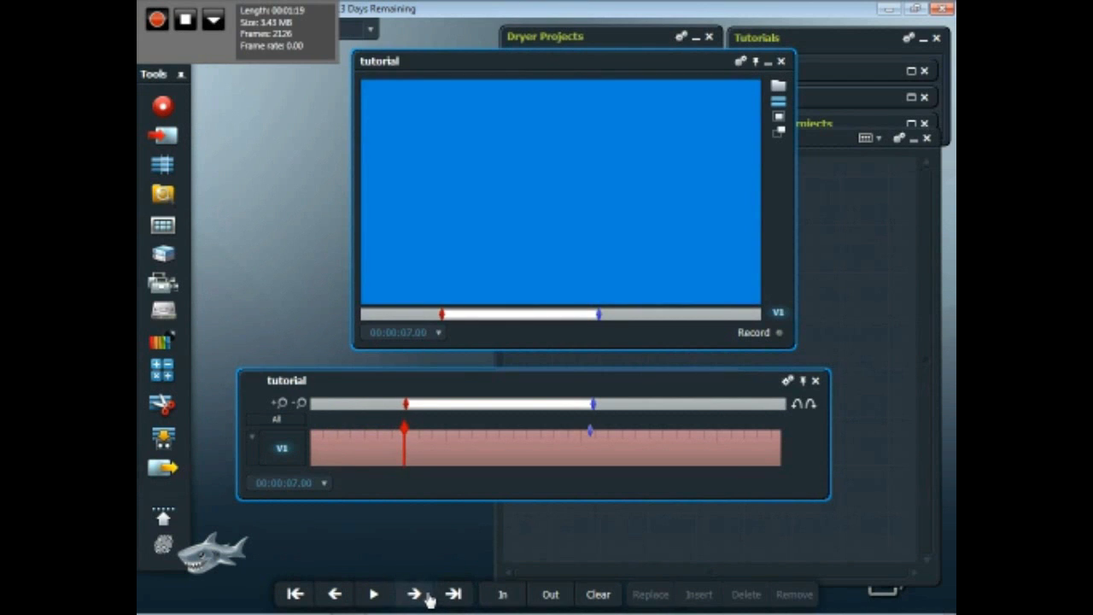
left_click(502, 594)
- Create a new empty edit and rename it from Edit #13 to 'Tutorial Titler'
left_click(164, 167)
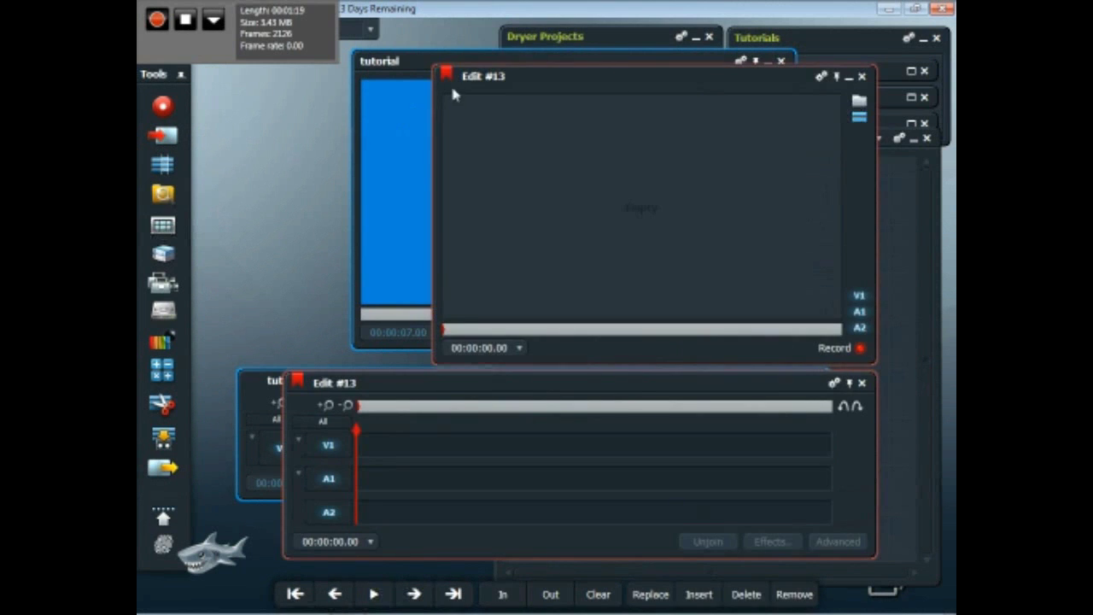
double_click(478, 76)
left_click(479, 78)
left_click_drag(468, 78, 508, 77)
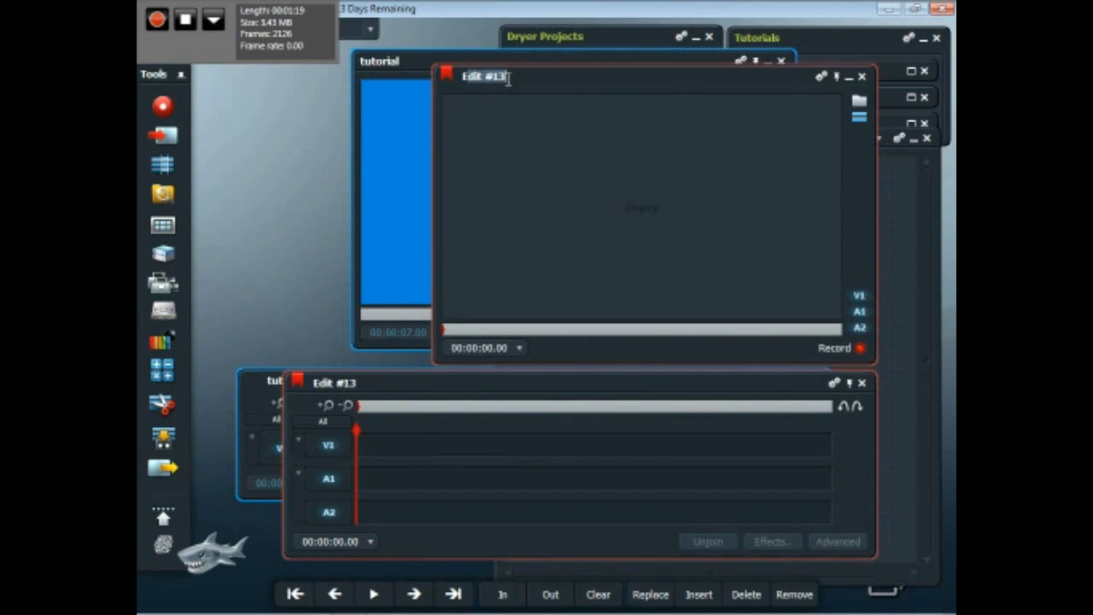
left_click(464, 78)
left_click_drag(464, 79, 510, 78)
type("Tutorial Titler")
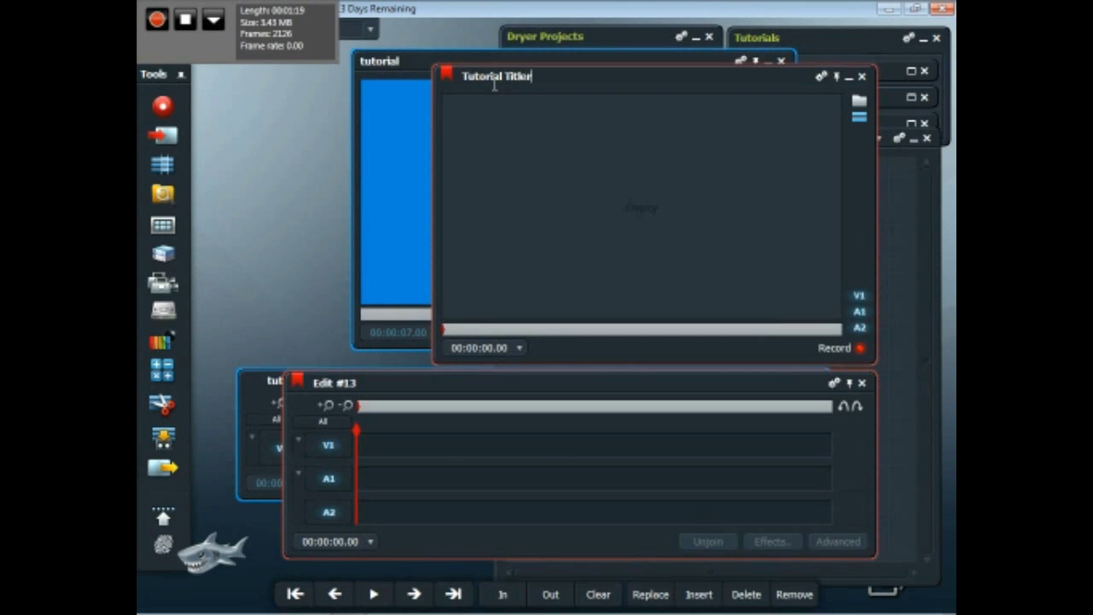
key("Return")
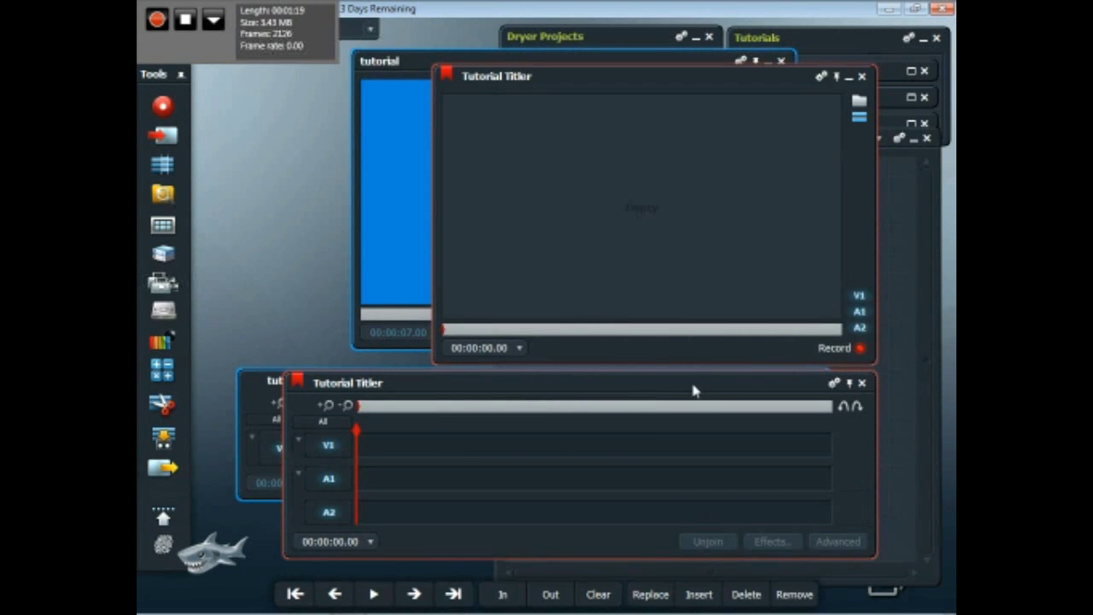
left_click_drag(696, 385, 623, 209)
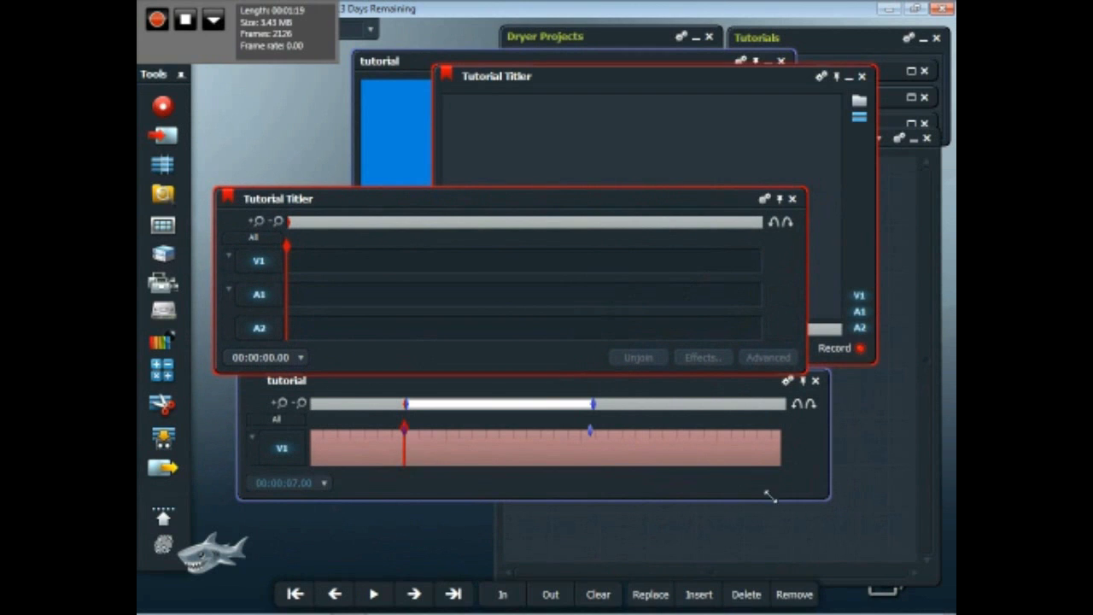
- Insert the marked tutorial clip onto V1 of Tutorial Titler and step back to check the title frame
left_click(699, 596)
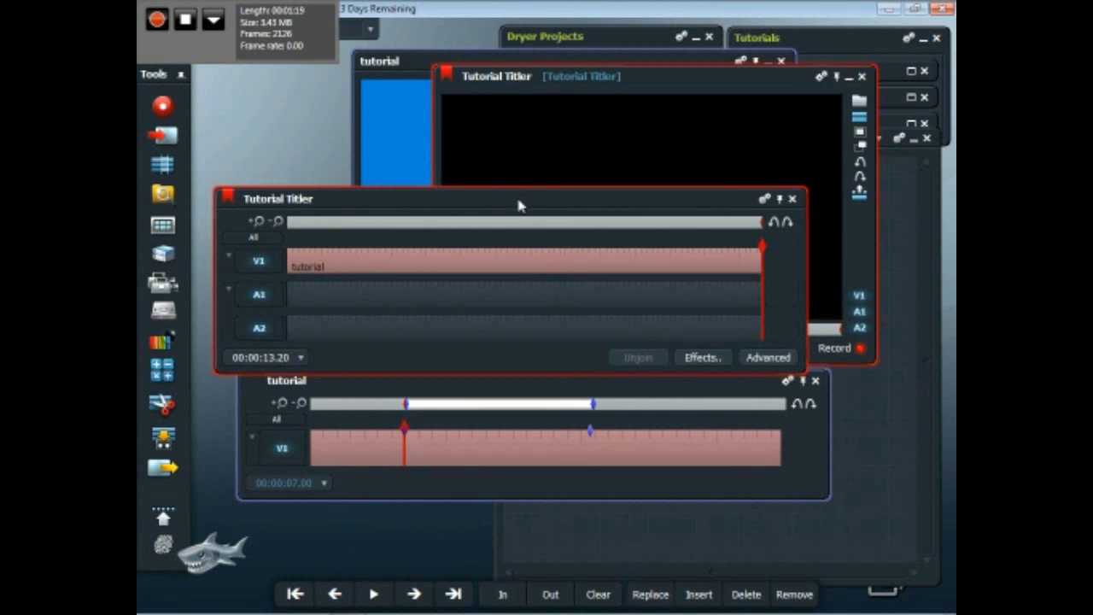
left_click_drag(519, 205, 621, 369)
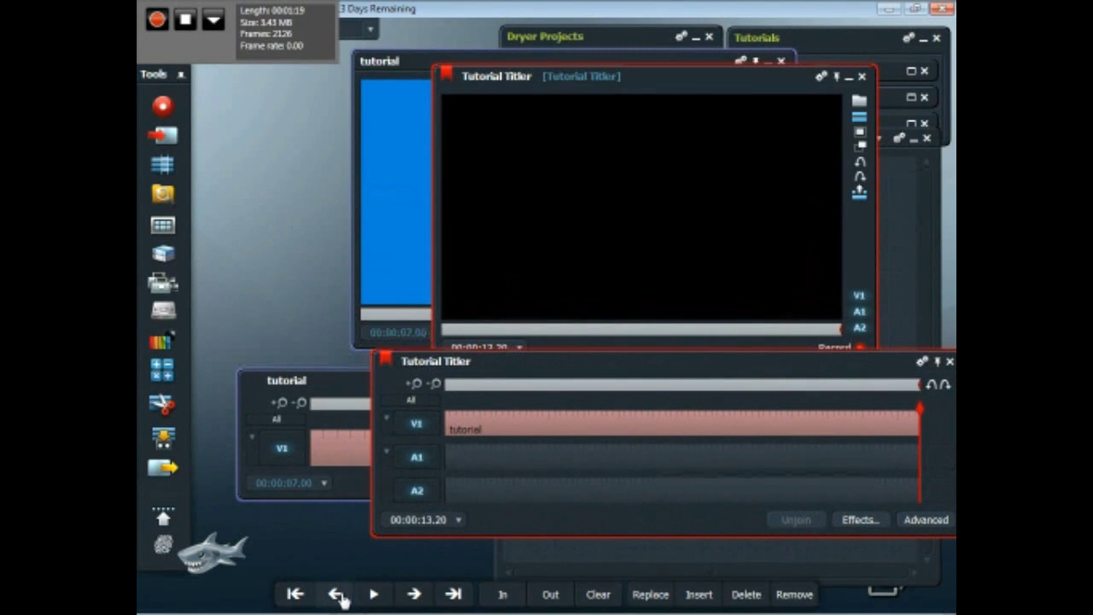
left_click(337, 594)
left_click(337, 594)
left_click(338, 595)
left_click(337, 595)
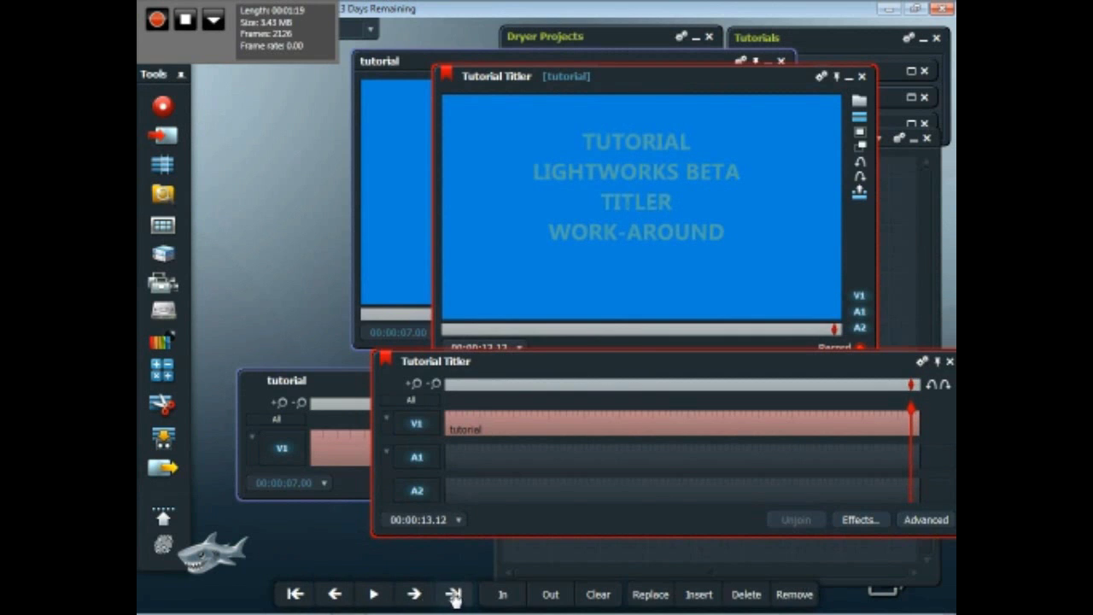
left_click(452, 594)
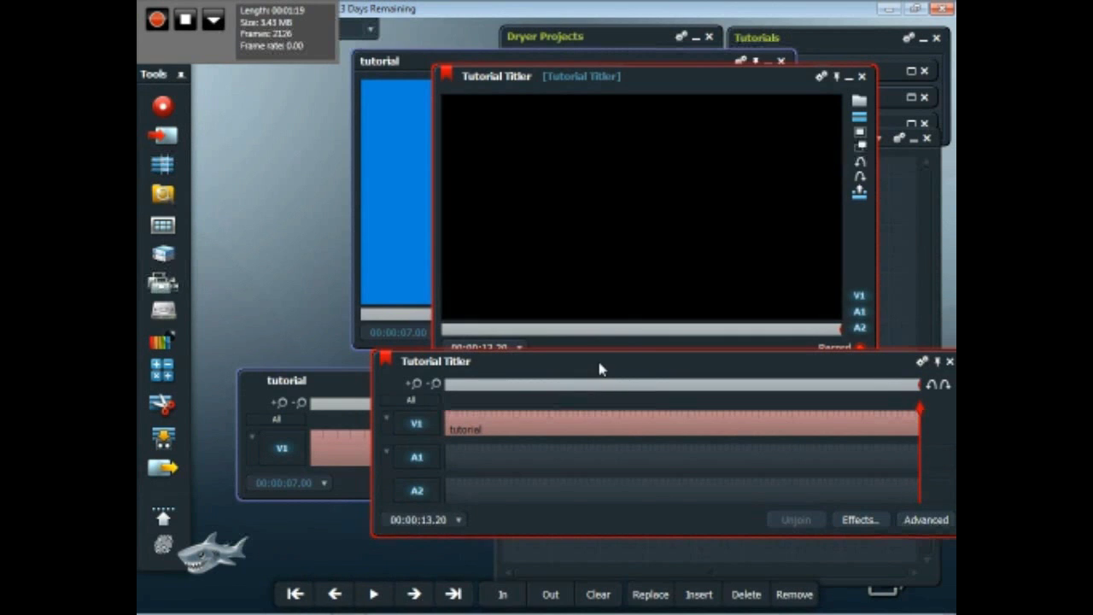
left_click_drag(601, 369, 470, 367)
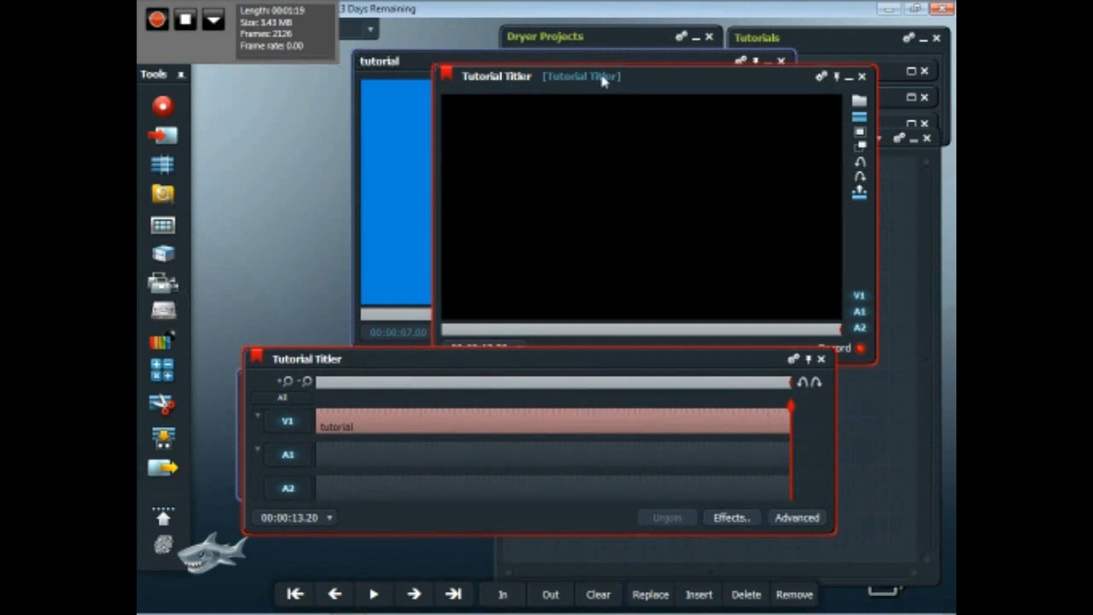
left_click_drag(663, 78, 451, 77)
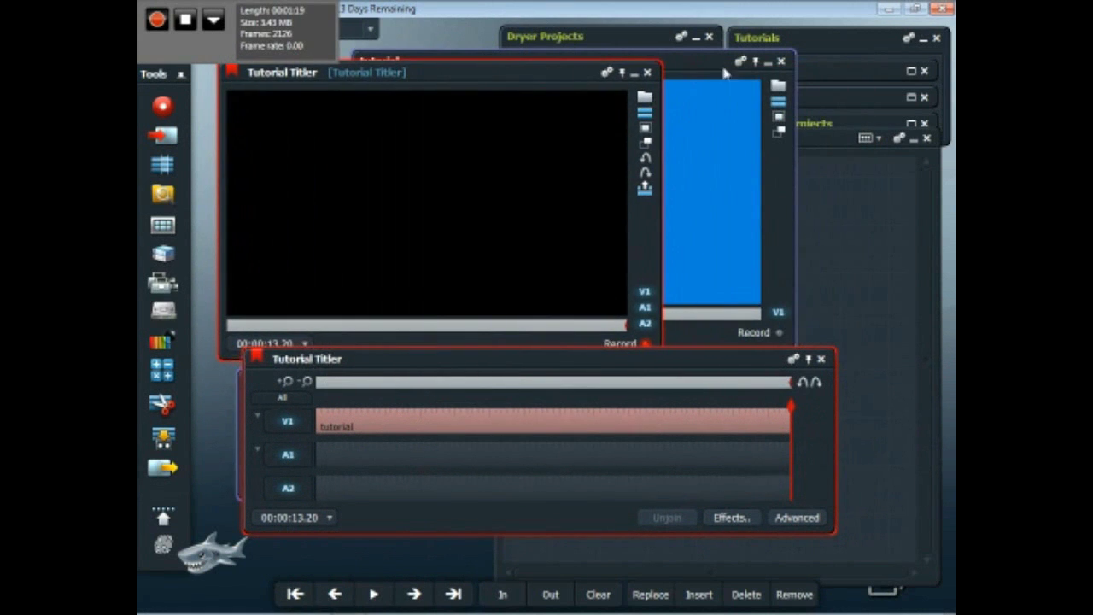
- Close the tutorial viewer and open Start Switch 3 prong from the Dryer Projects Video bin
left_click(768, 62)
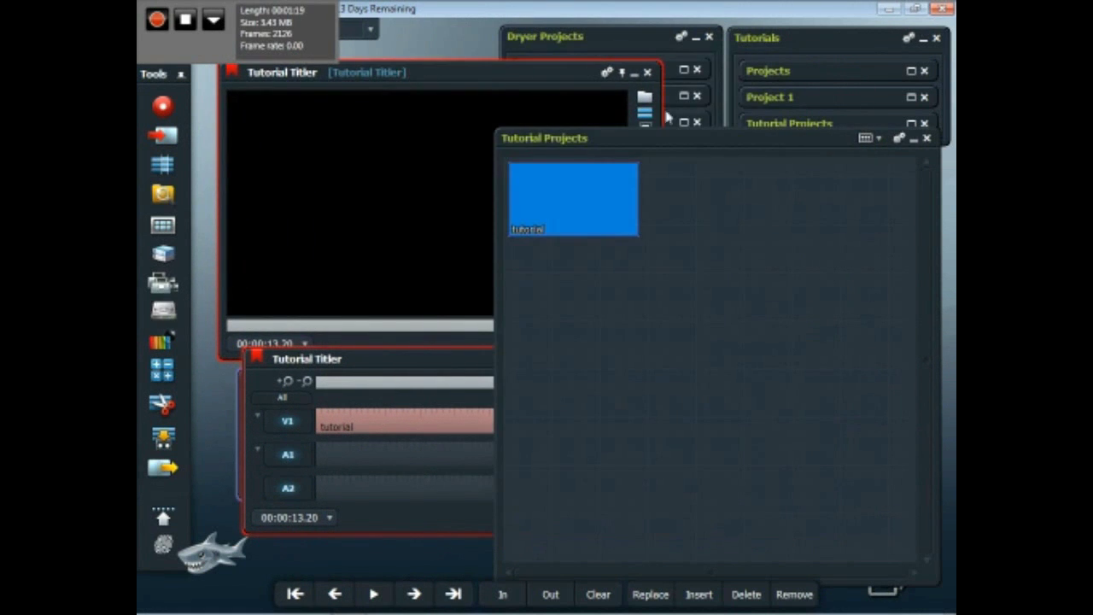
left_click(913, 138)
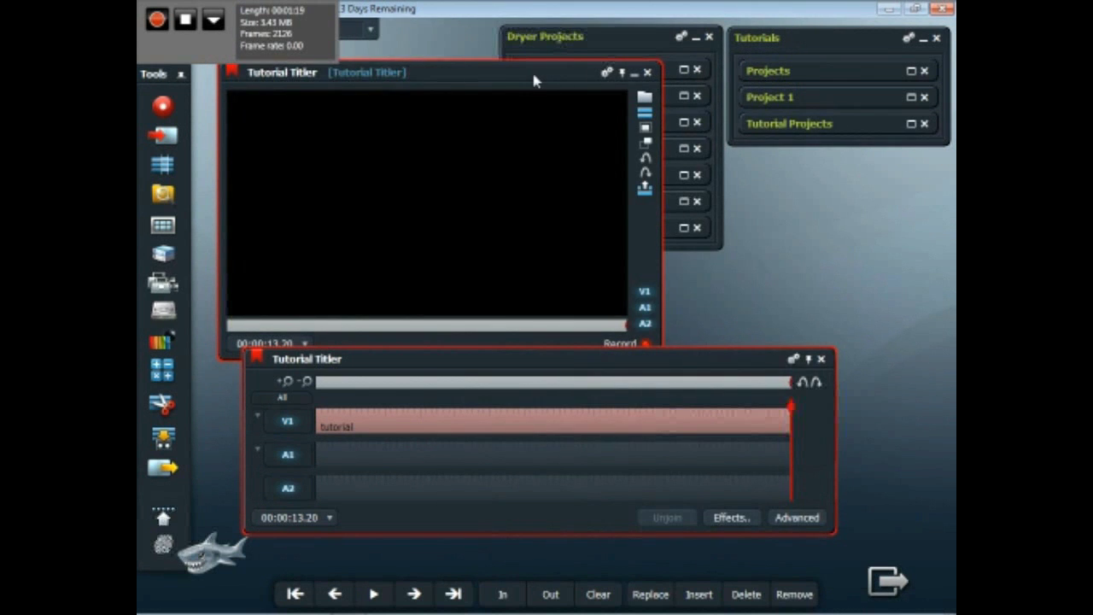
left_click_drag(534, 81, 853, 101)
left_click_drag(611, 38, 506, 38)
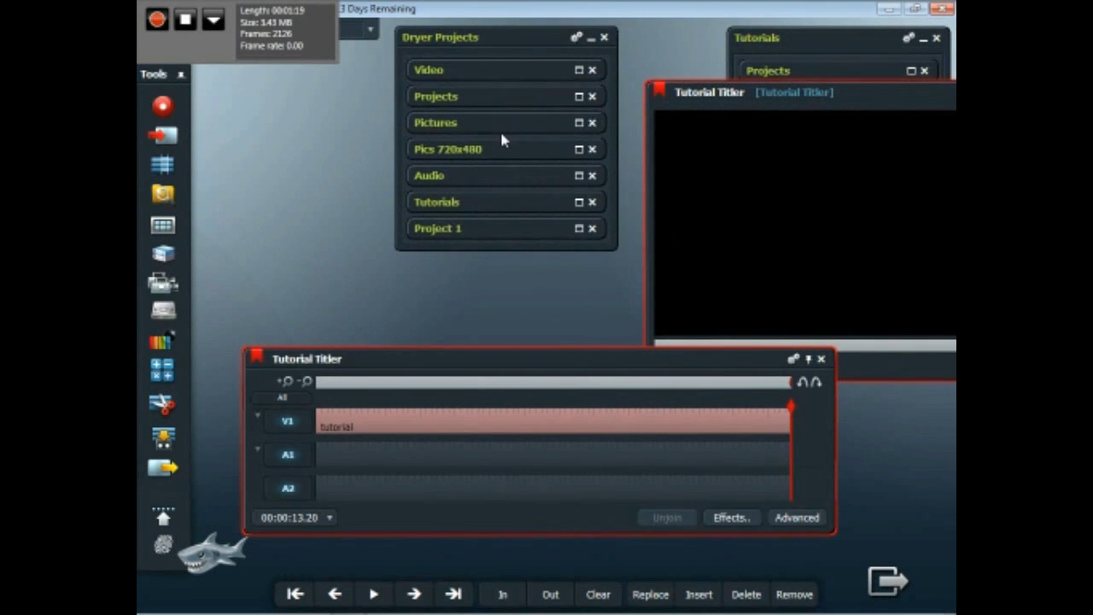
left_click(579, 72)
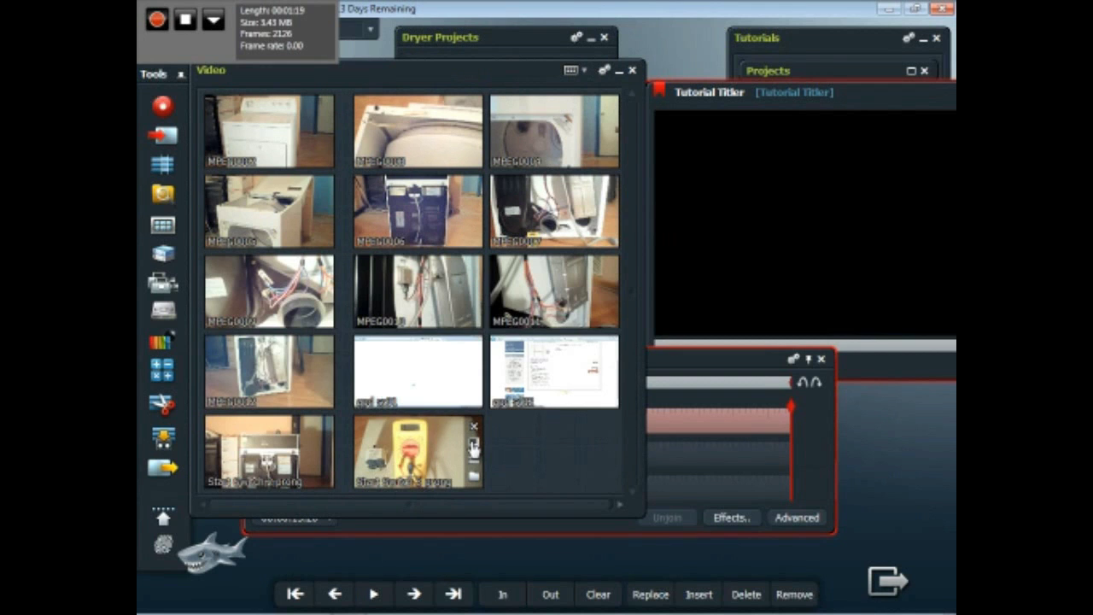
left_click(474, 446)
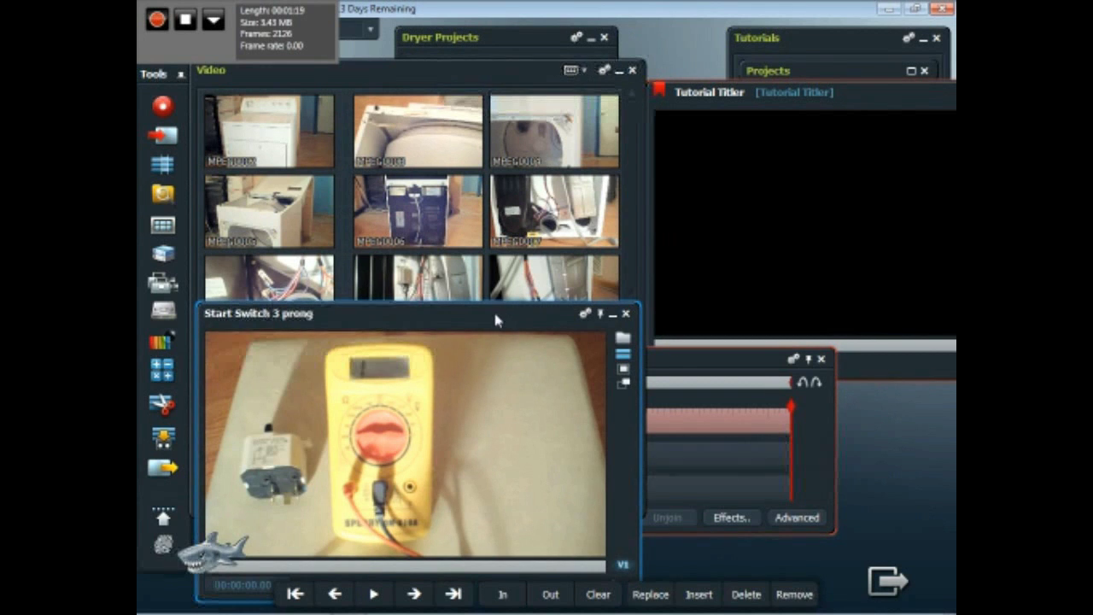
- Mark an out point at the end of the Start Switch 3 prong clip
left_click(632, 70)
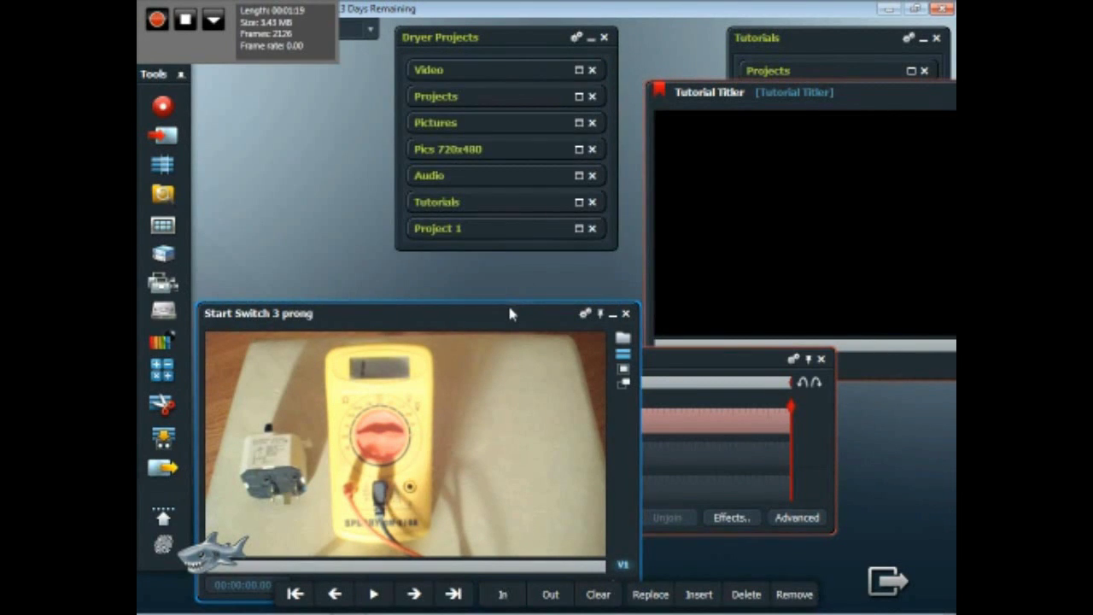
left_click_drag(510, 314, 521, 34)
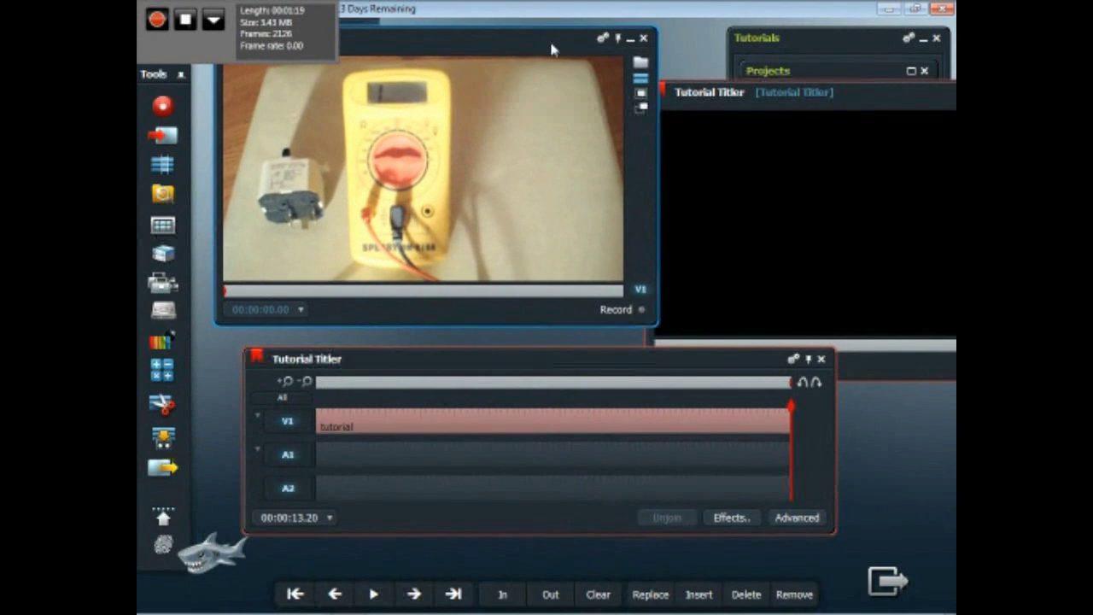
left_click(641, 80)
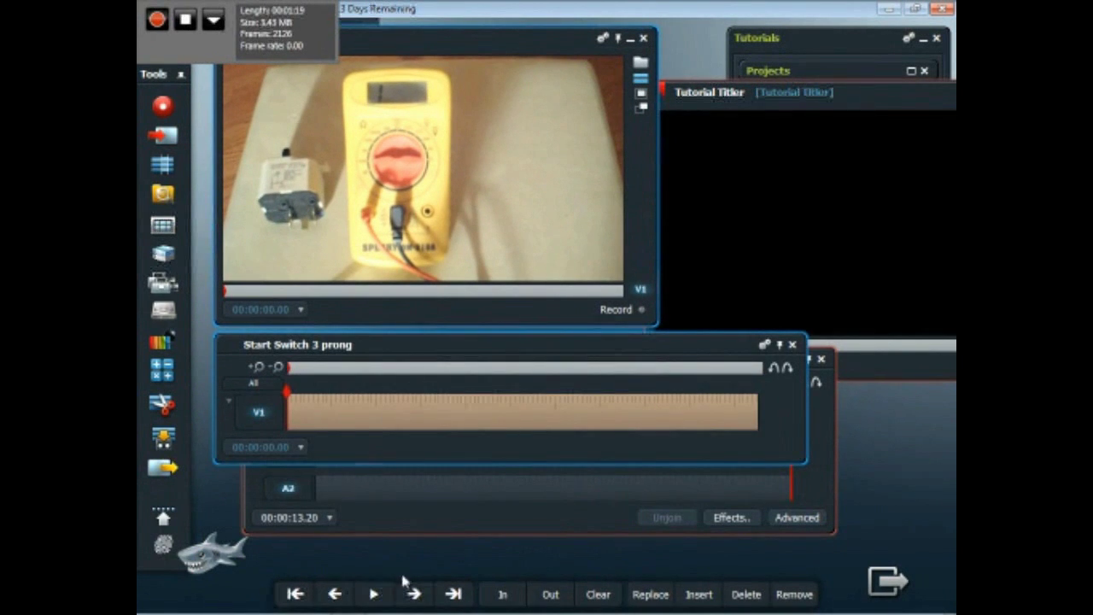
left_click(454, 594)
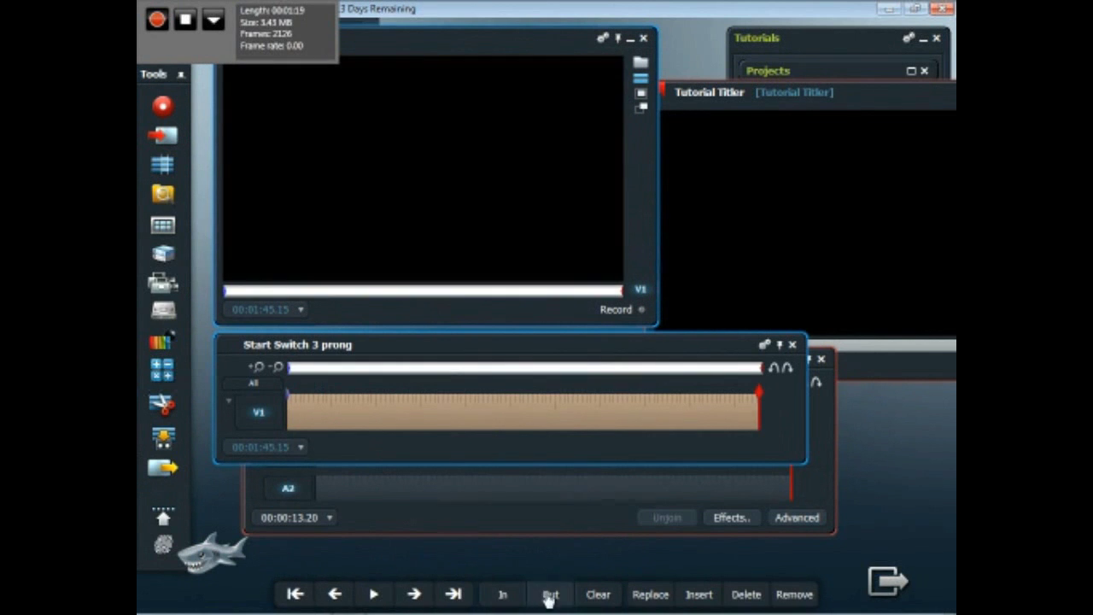
left_click(553, 598)
- Insert Start Switch 3 prong after the tutorial clip in Tutorial Titler and close its timeline
left_click_drag(637, 347, 605, 172)
left_click_drag(865, 98, 695, 91)
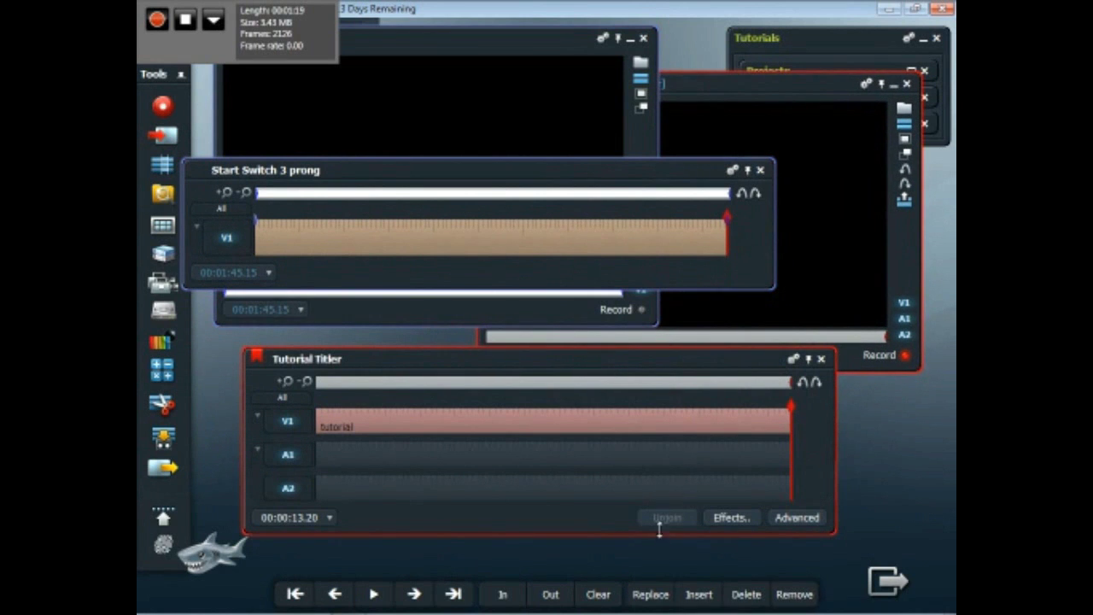
left_click(699, 596)
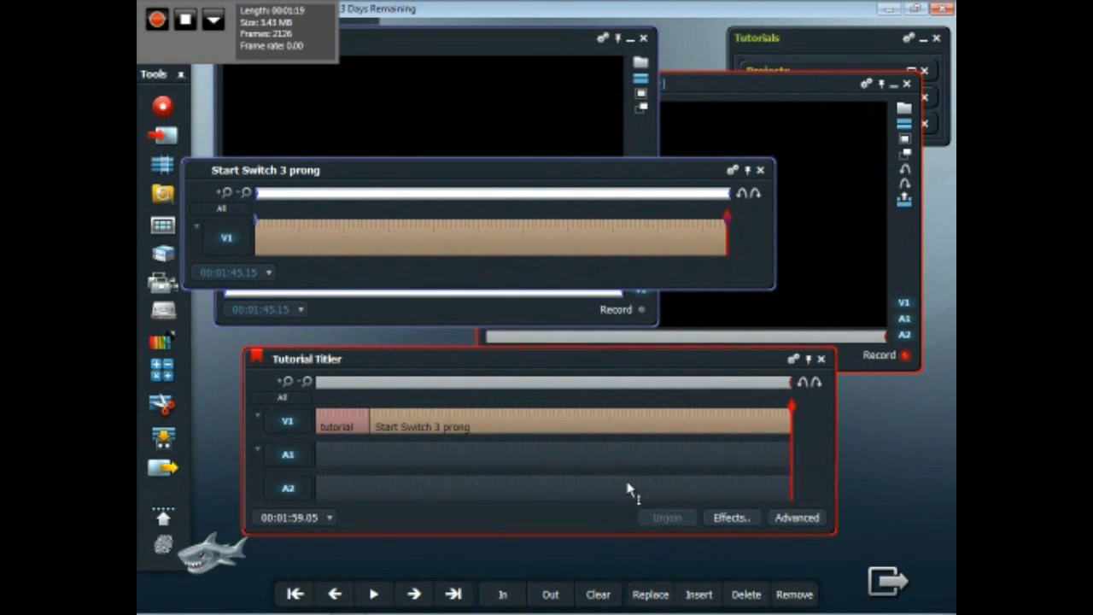
left_click(760, 170)
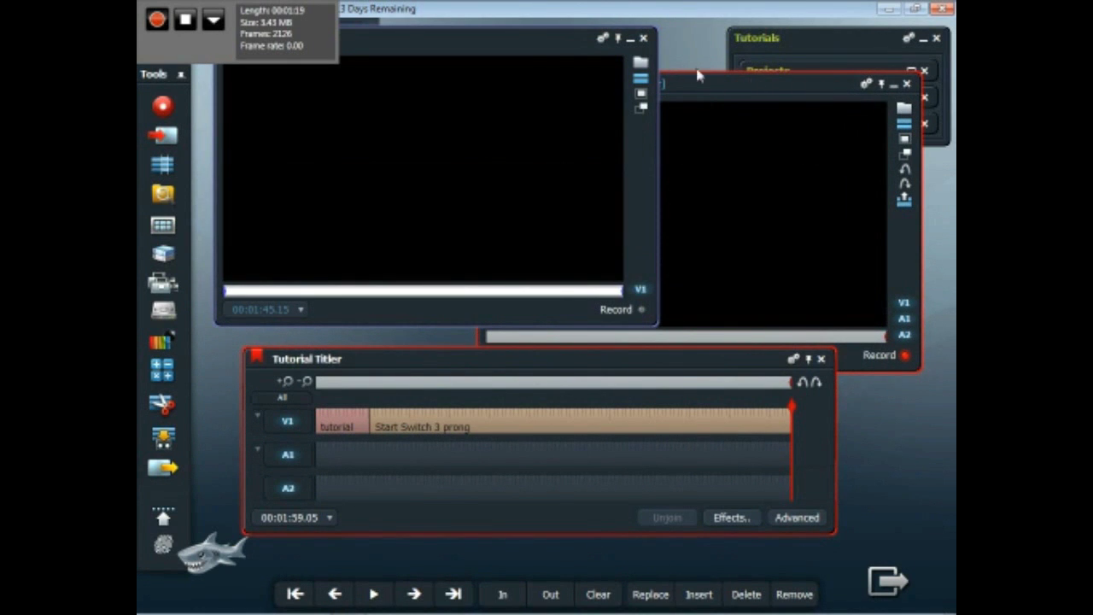
left_click_drag(493, 36, 542, 108)
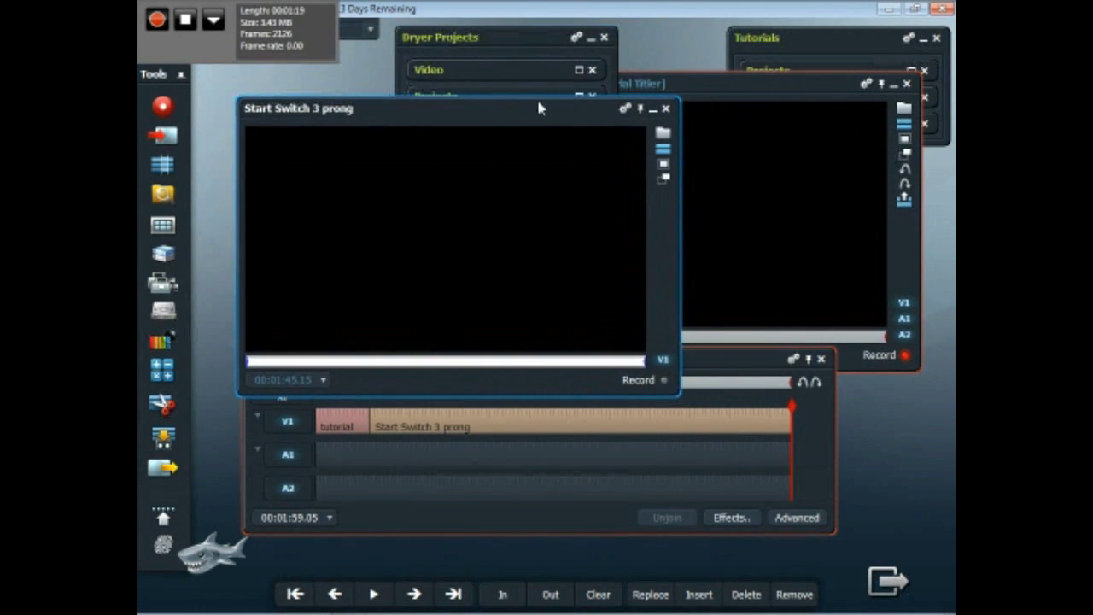
- Open the tutorial clip from the Tutorial Projects bin in a source viewer with its timeline
left_click(665, 111)
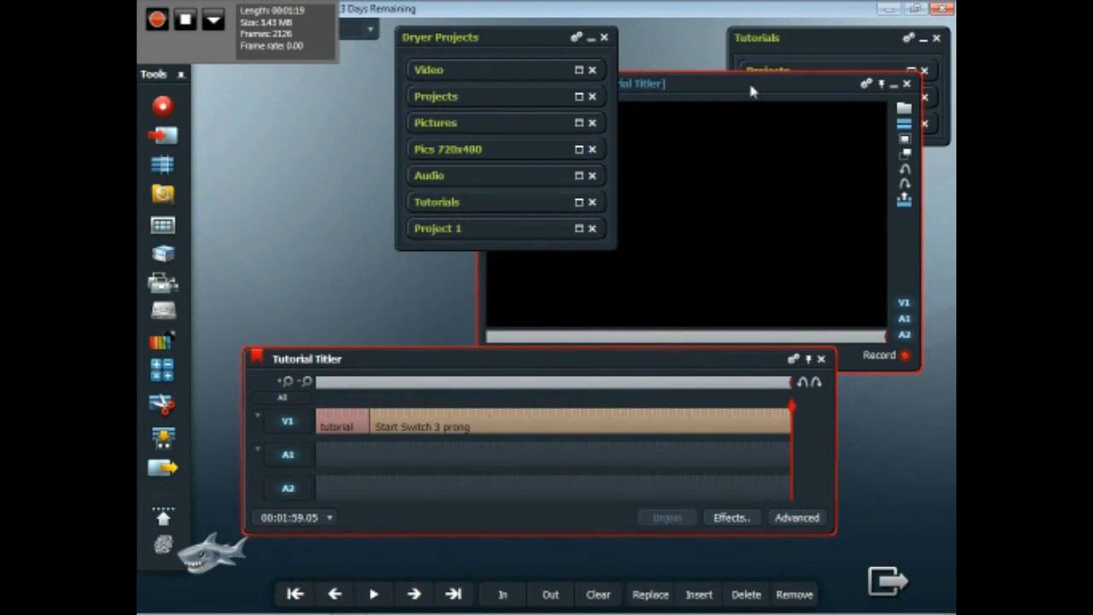
left_click_drag(780, 88, 552, 52)
left_click(912, 124)
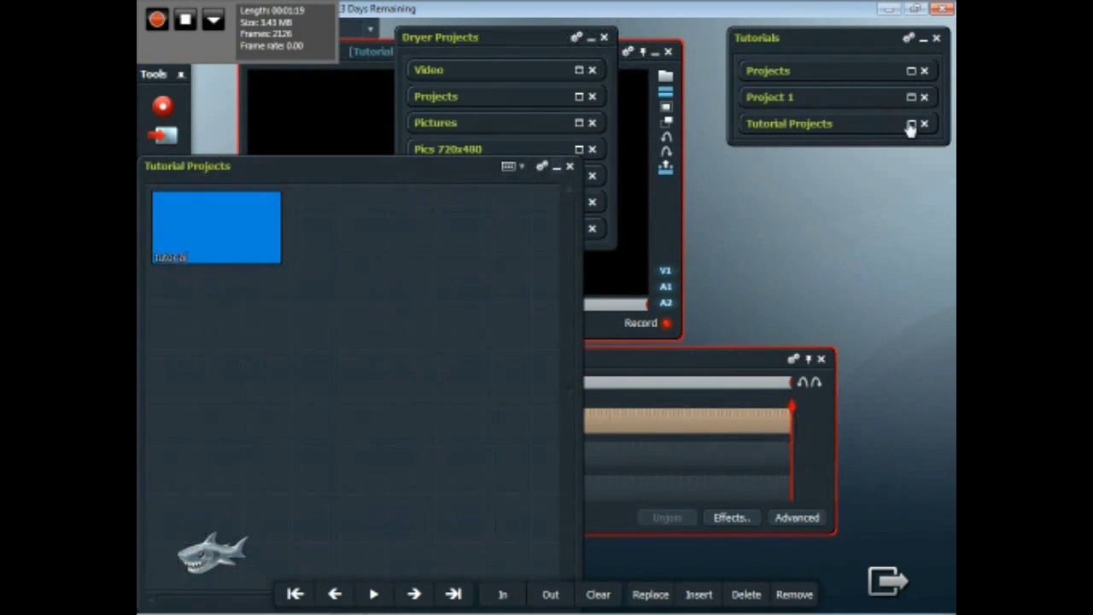
left_click(273, 221)
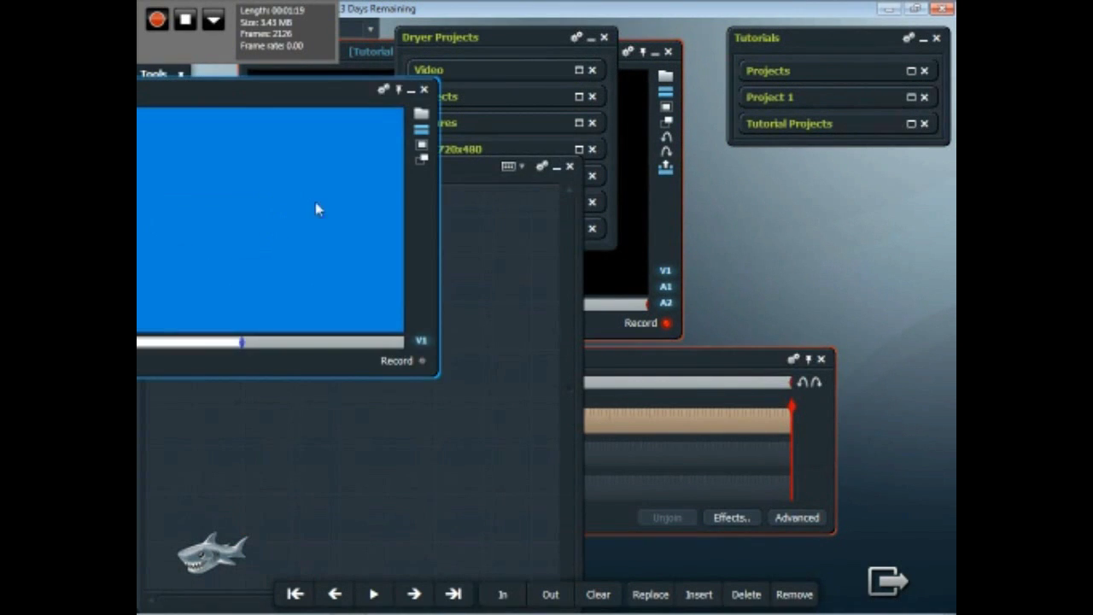
left_click(569, 167)
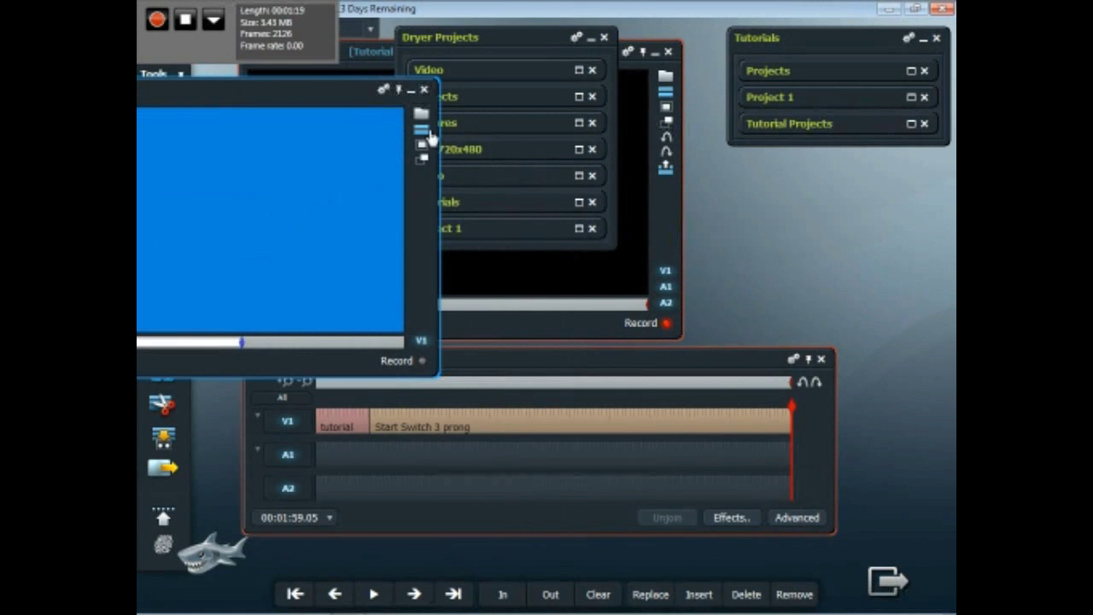
left_click(424, 135)
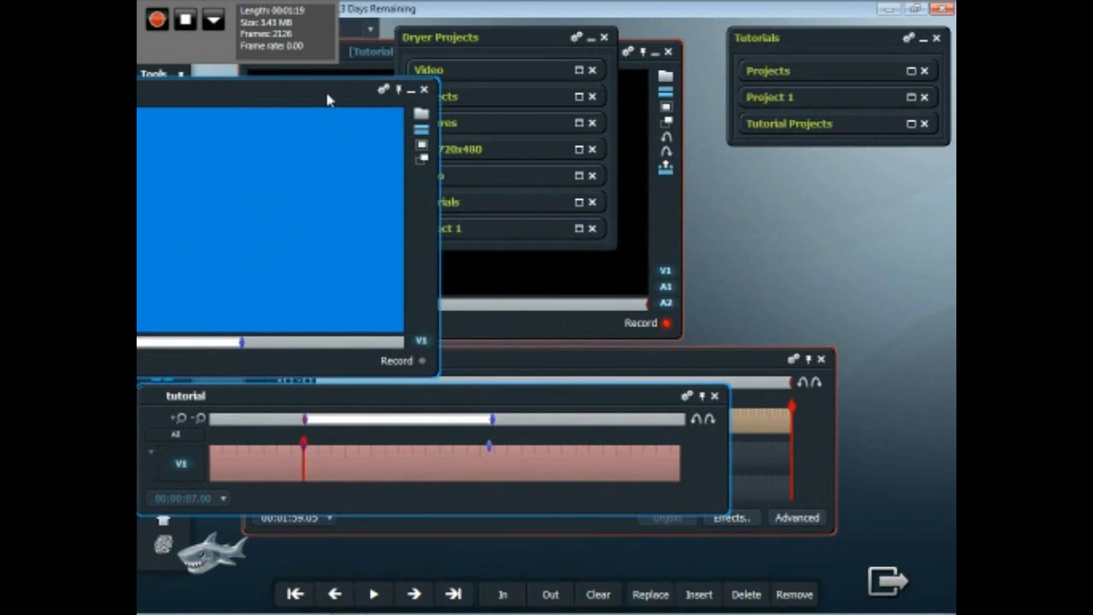
left_click_drag(327, 100, 806, 54)
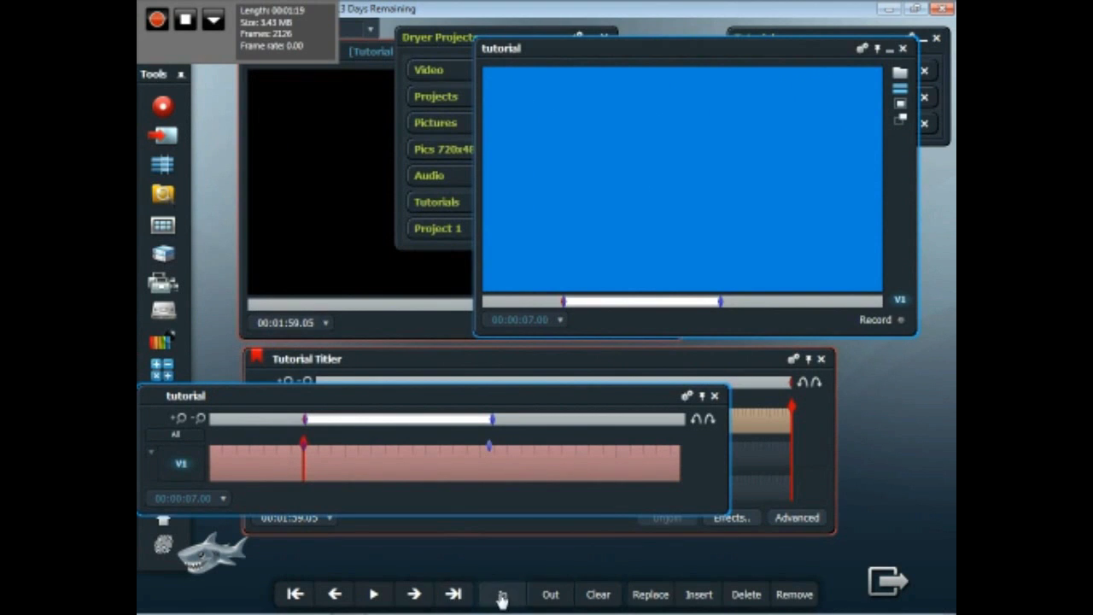
- Clear the old marks and set the in point at the first credits frame, 00:00:20.24
left_click(452, 594)
left_click(600, 596)
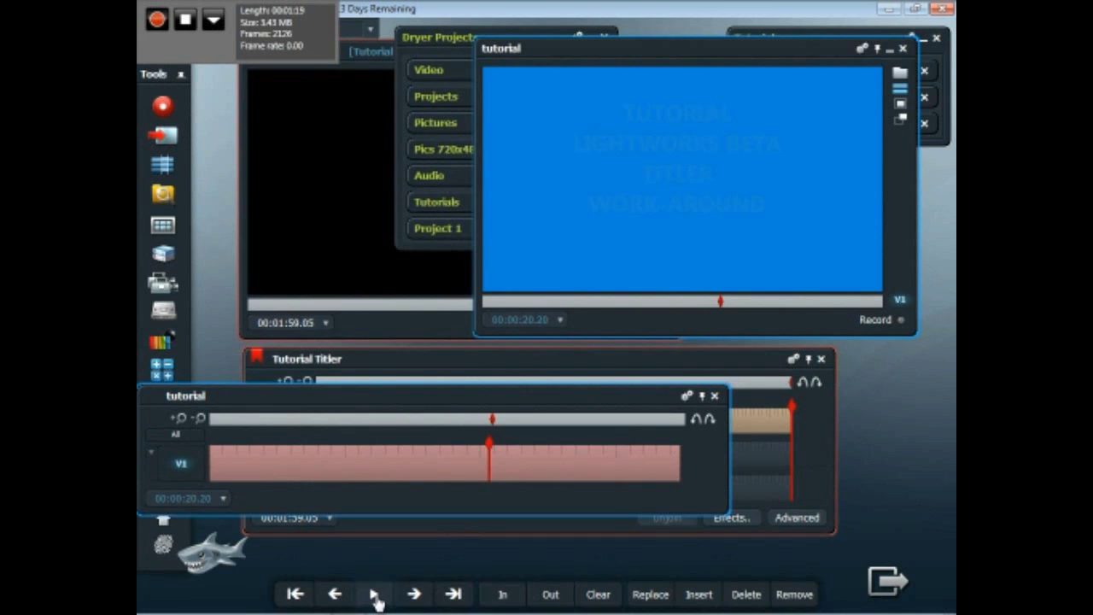
left_click(375, 597)
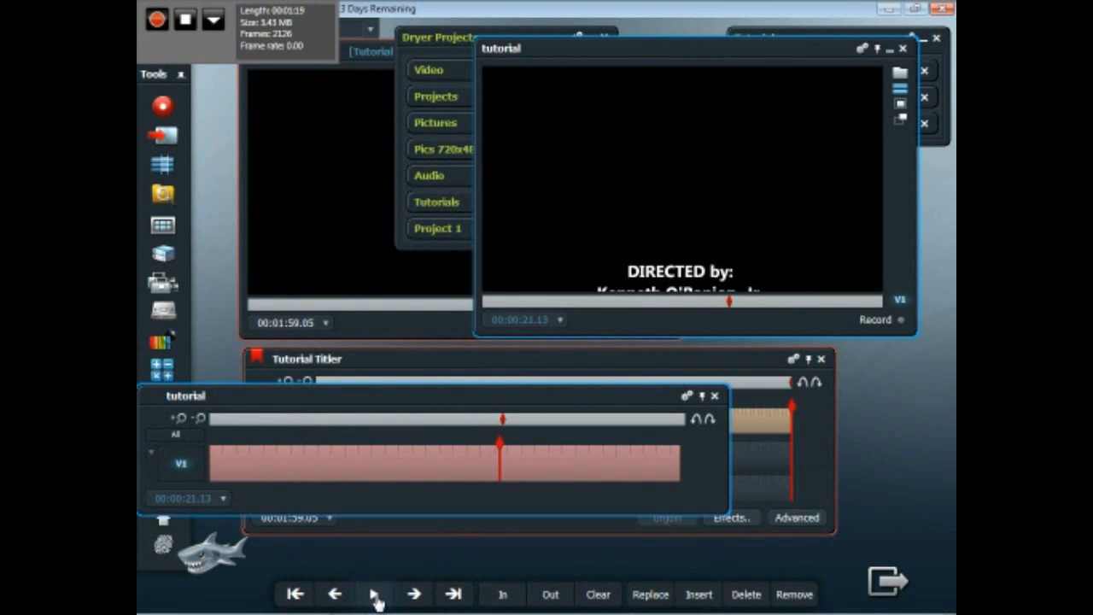
left_click(335, 595)
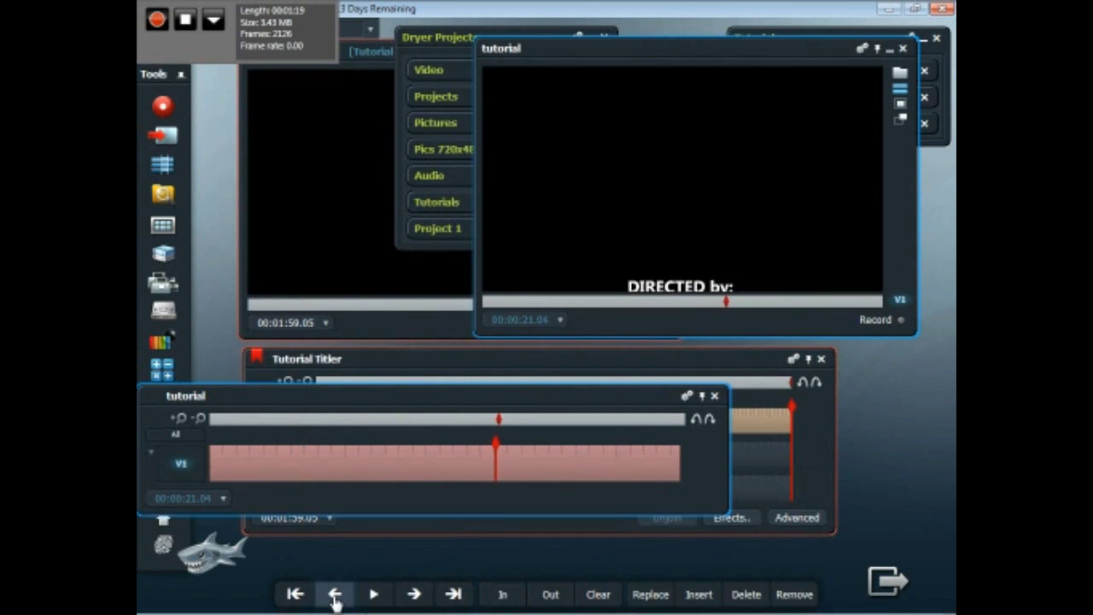
left_click(335, 595)
left_click(334, 596)
left_click(335, 595)
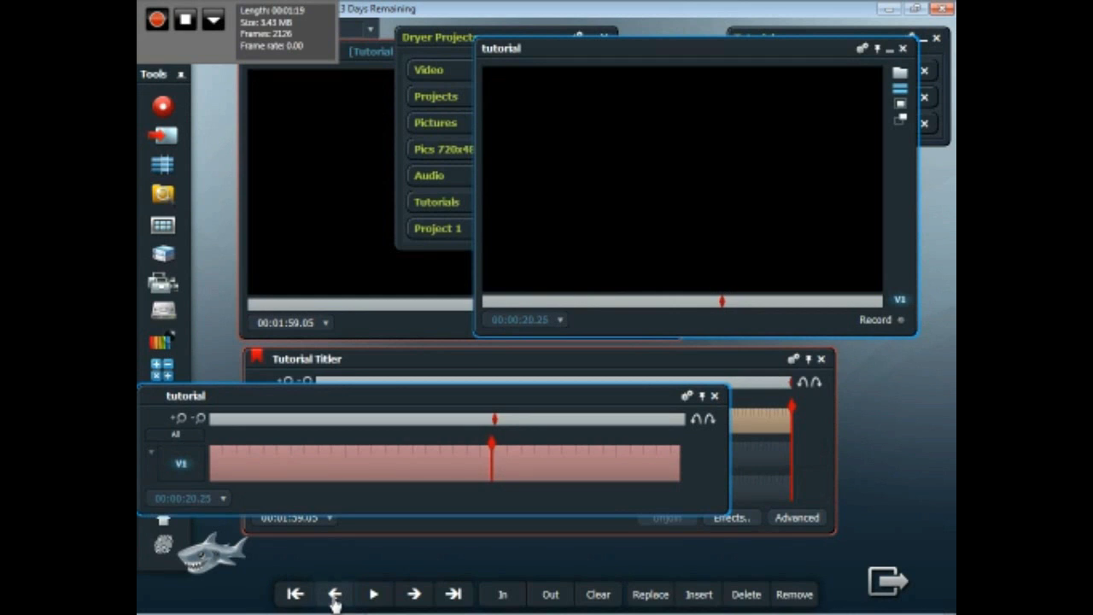
left_click(335, 595)
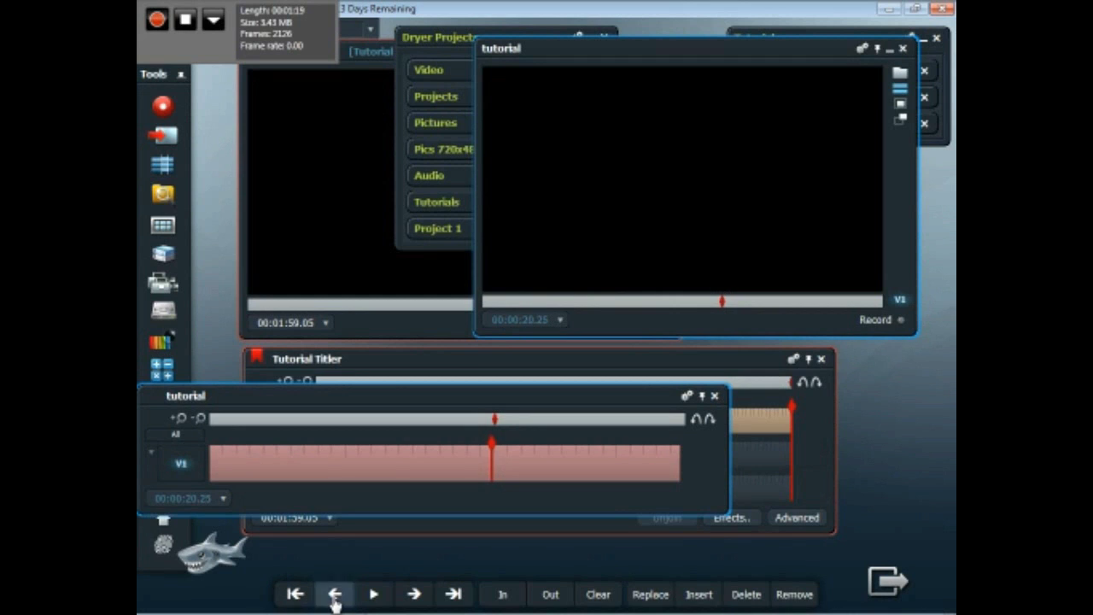
left_click(335, 595)
left_click(335, 595)
left_click(414, 596)
left_click(414, 595)
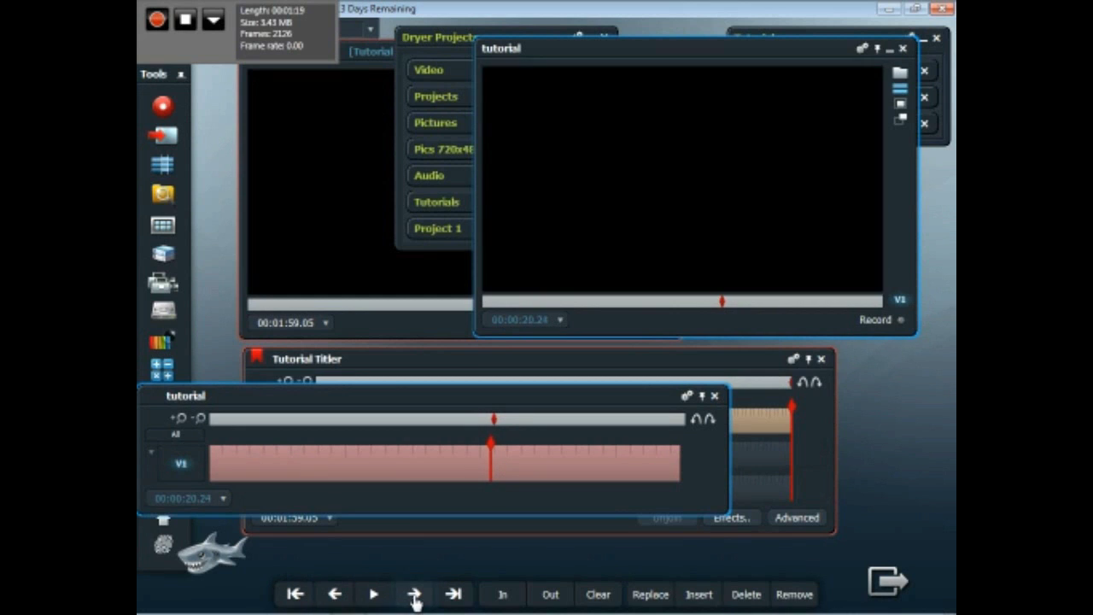
left_click(502, 595)
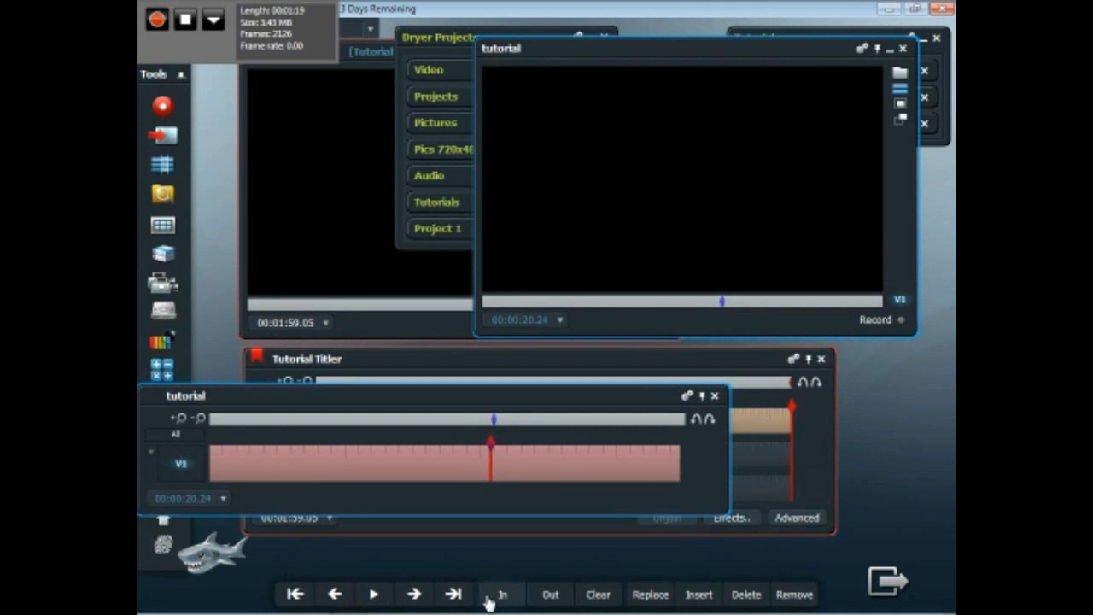
- Mark the out point at the tutorial clip's end, 00:00:34.24
left_click(454, 594)
left_click(550, 595)
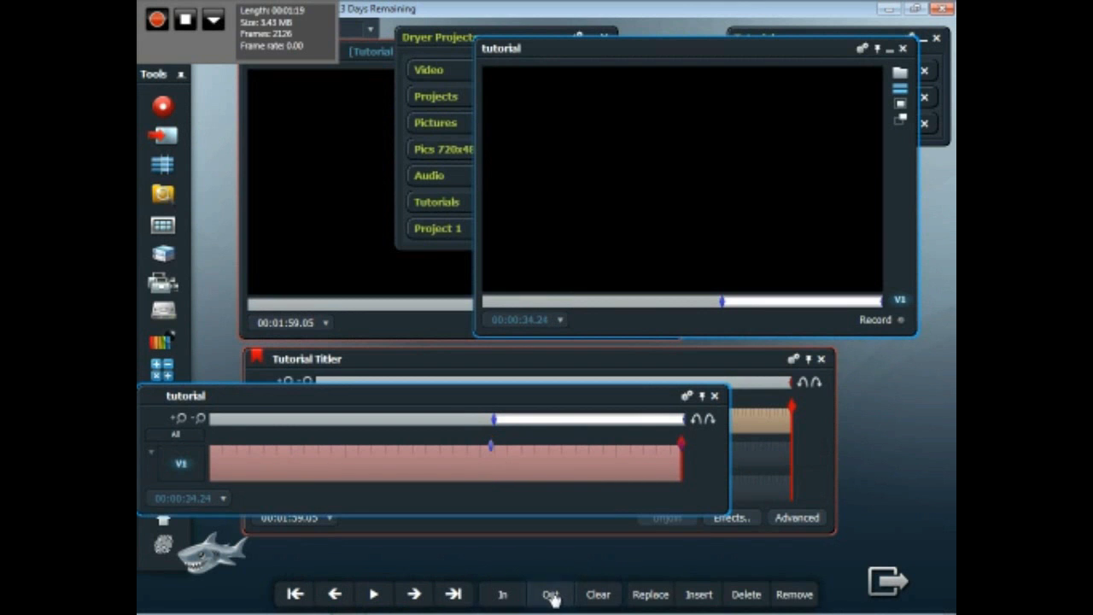
left_click_drag(578, 402, 627, 215)
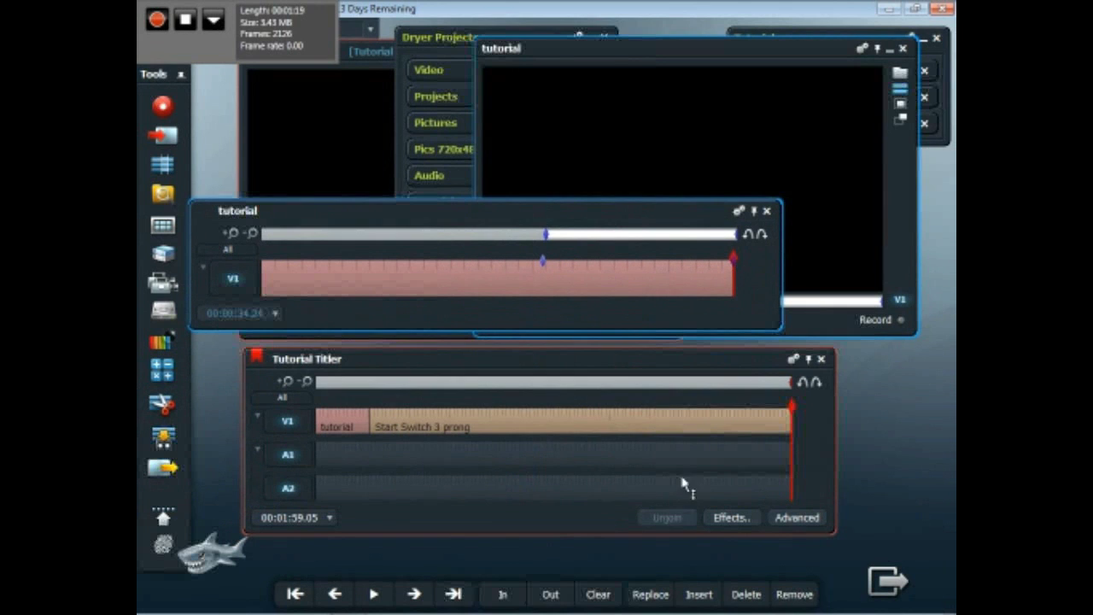
- Insert the marked credits at the end of V1 after Start Switch 3 prong, then close the tutorial clip windows
left_click(699, 595)
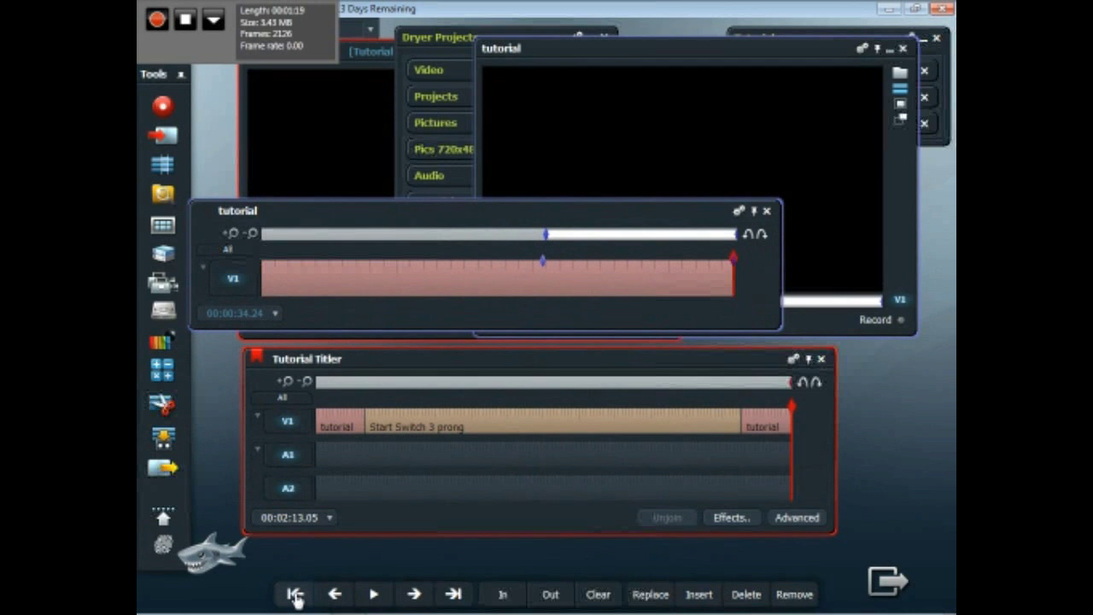
left_click(335, 595)
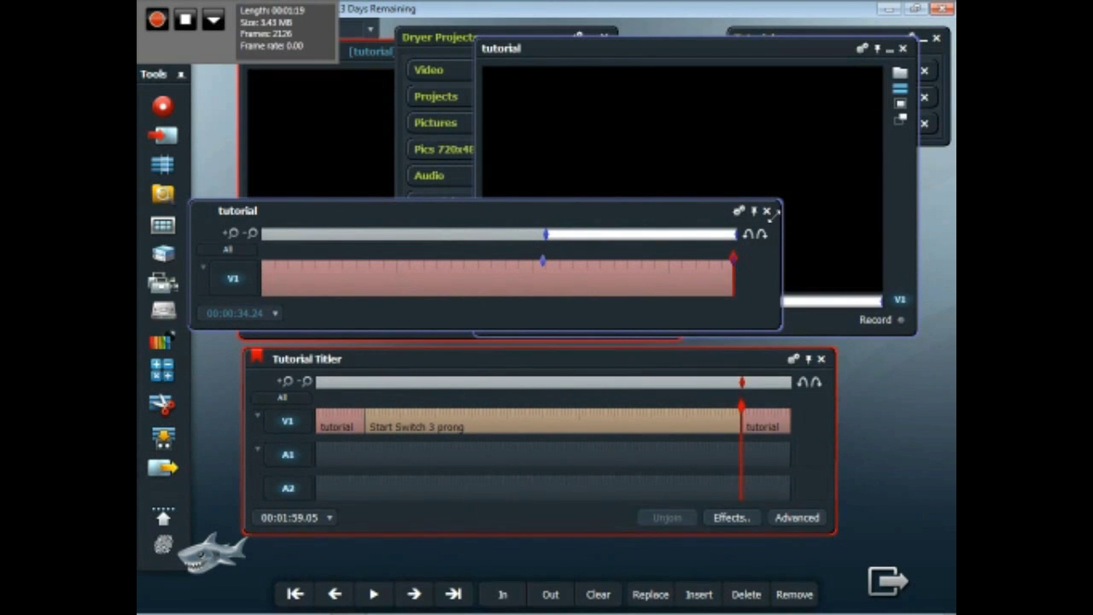
left_click(766, 211)
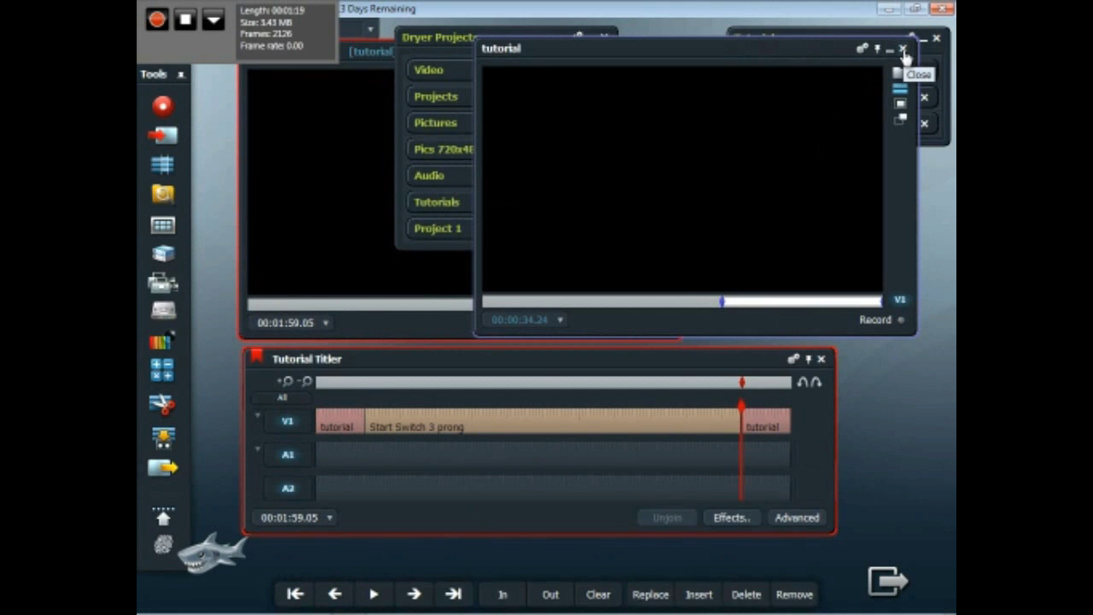
left_click(904, 51)
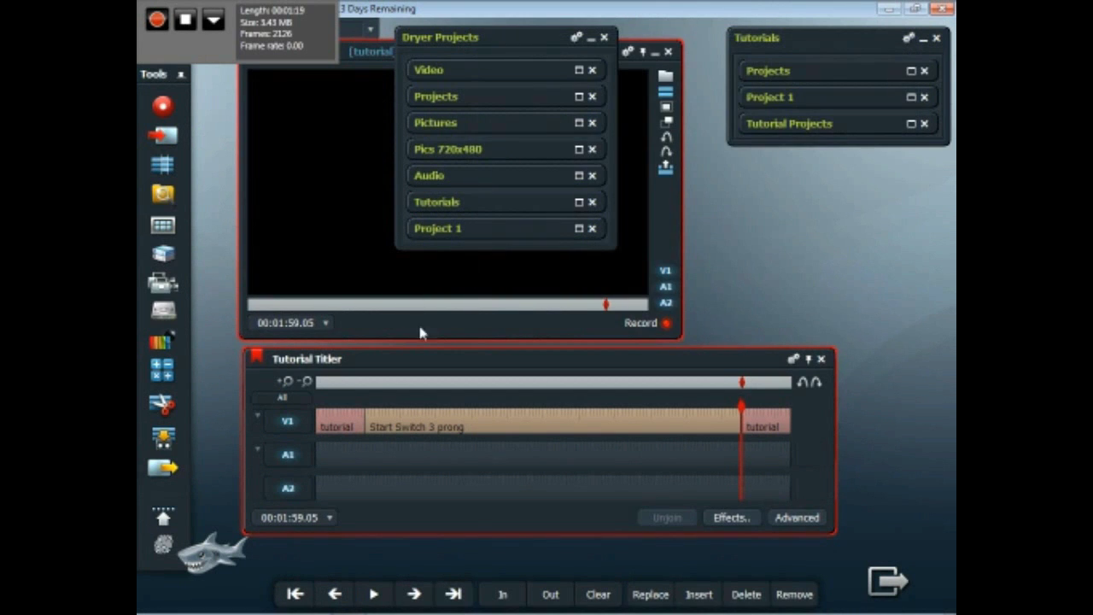
left_click(453, 328)
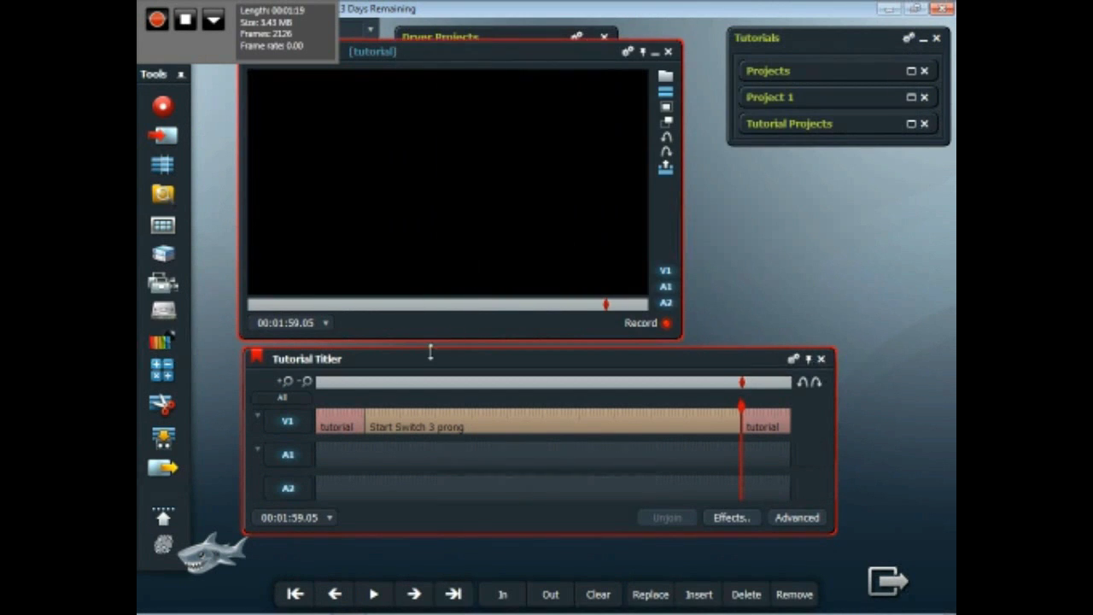
left_click(295, 594)
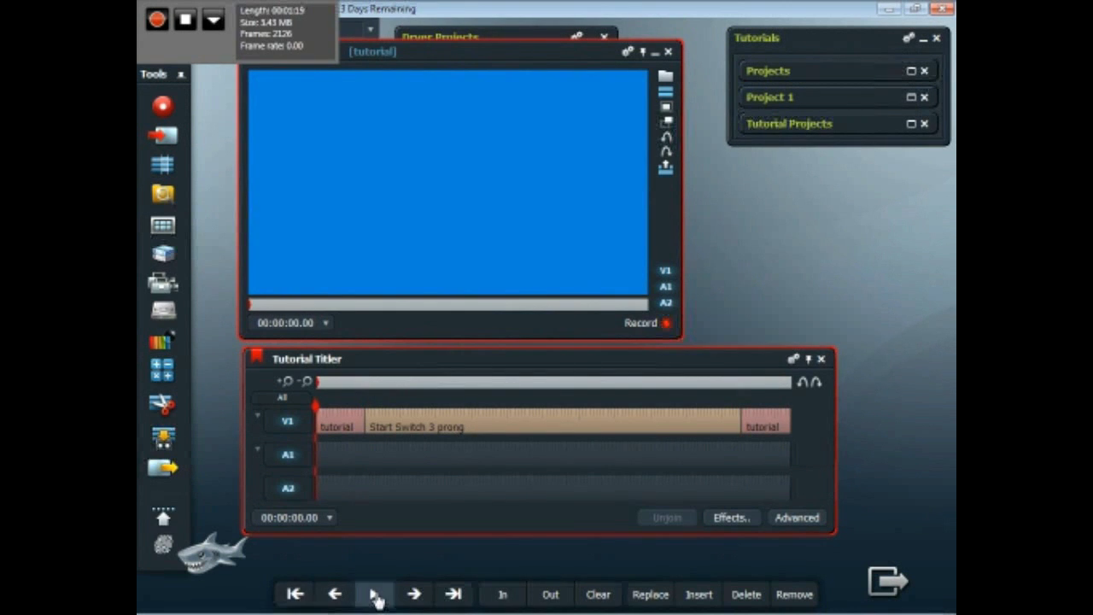
left_click(374, 594)
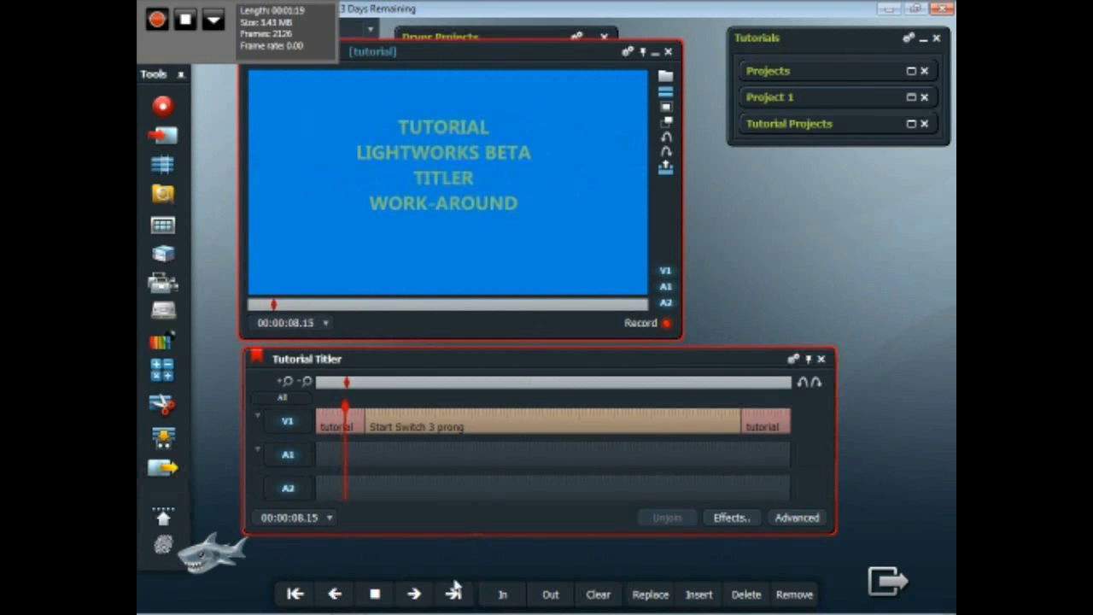
left_click(375, 598)
left_click(453, 594)
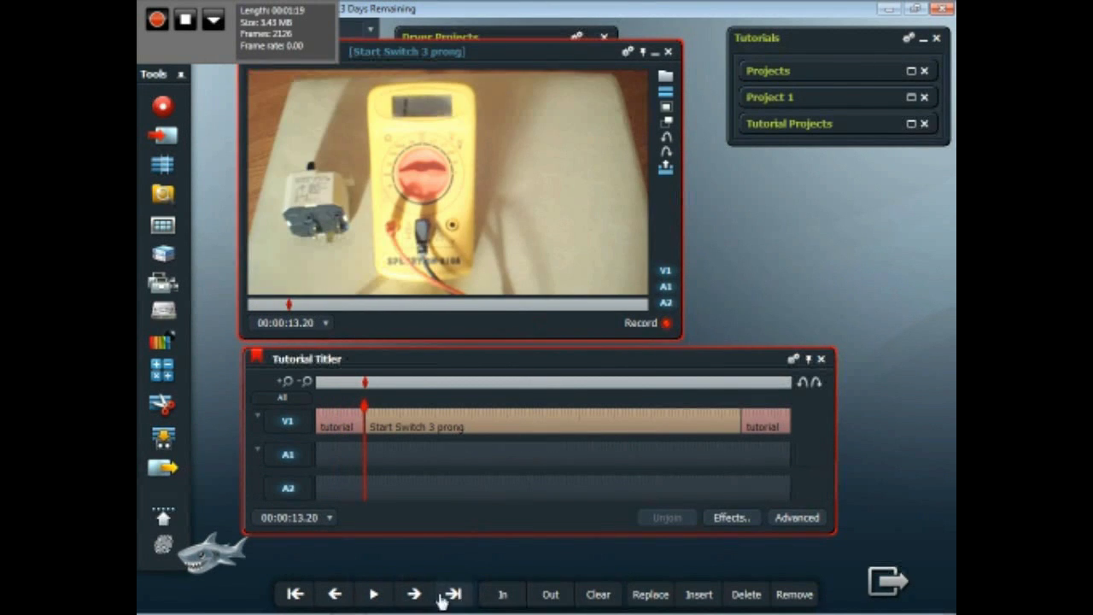
left_click(374, 595)
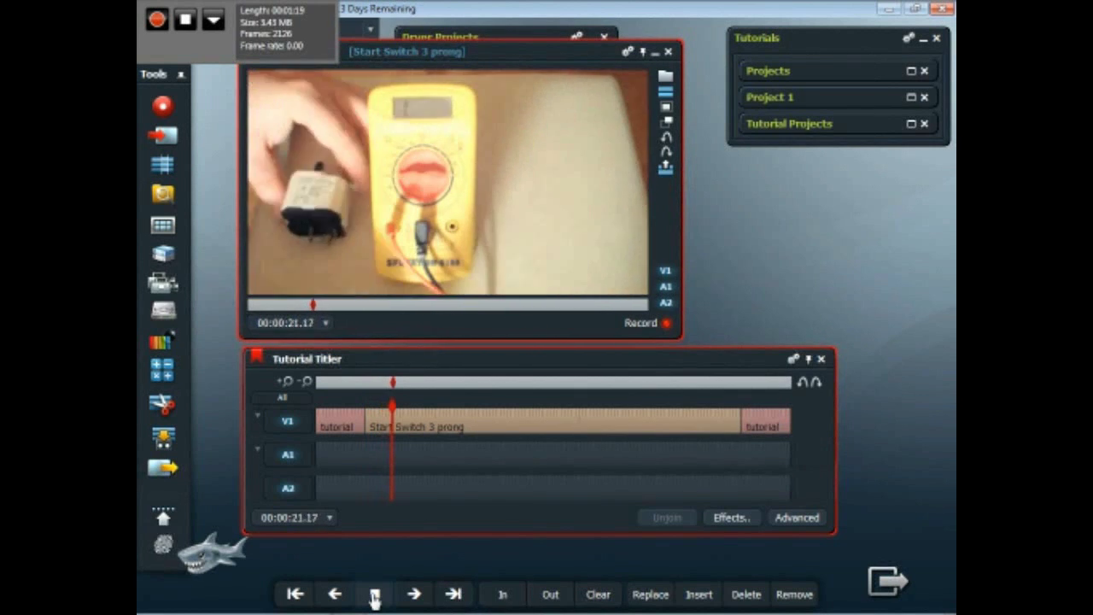
left_click(374, 598)
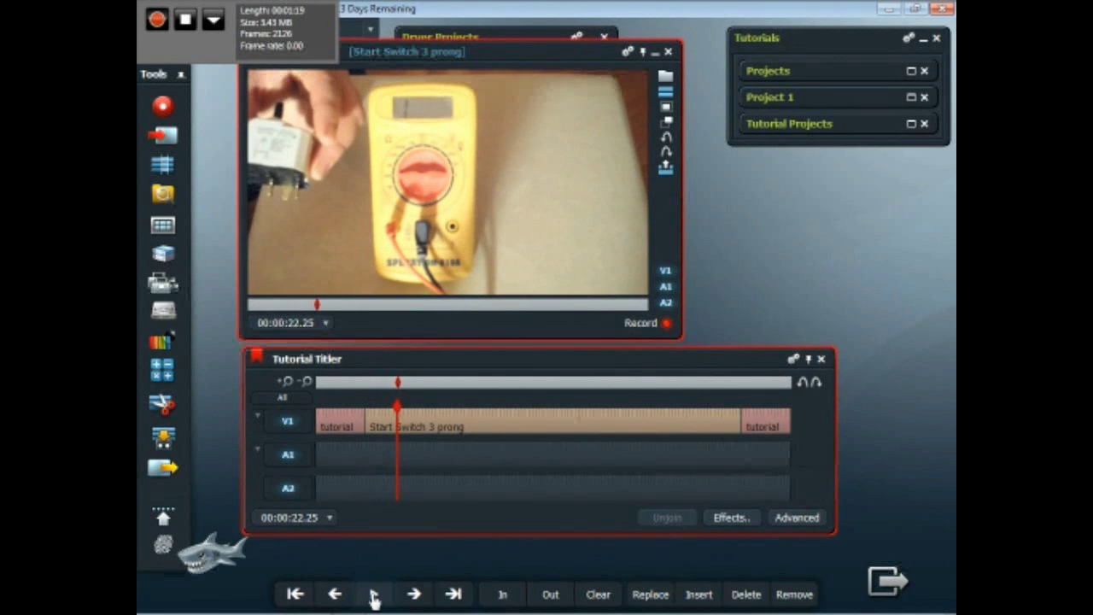
left_click(457, 596)
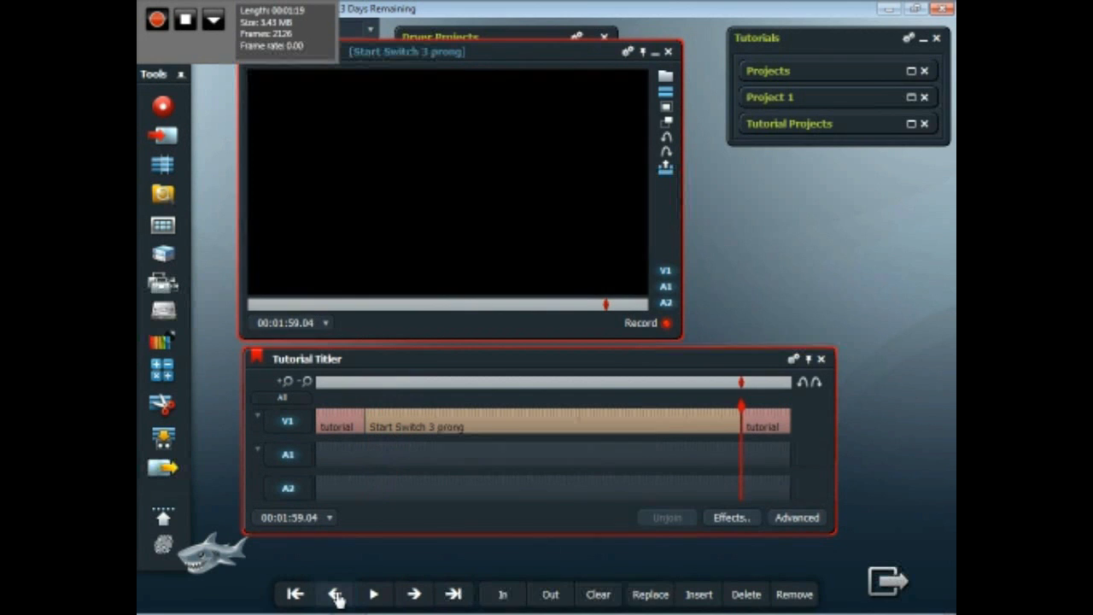
left_click(335, 596)
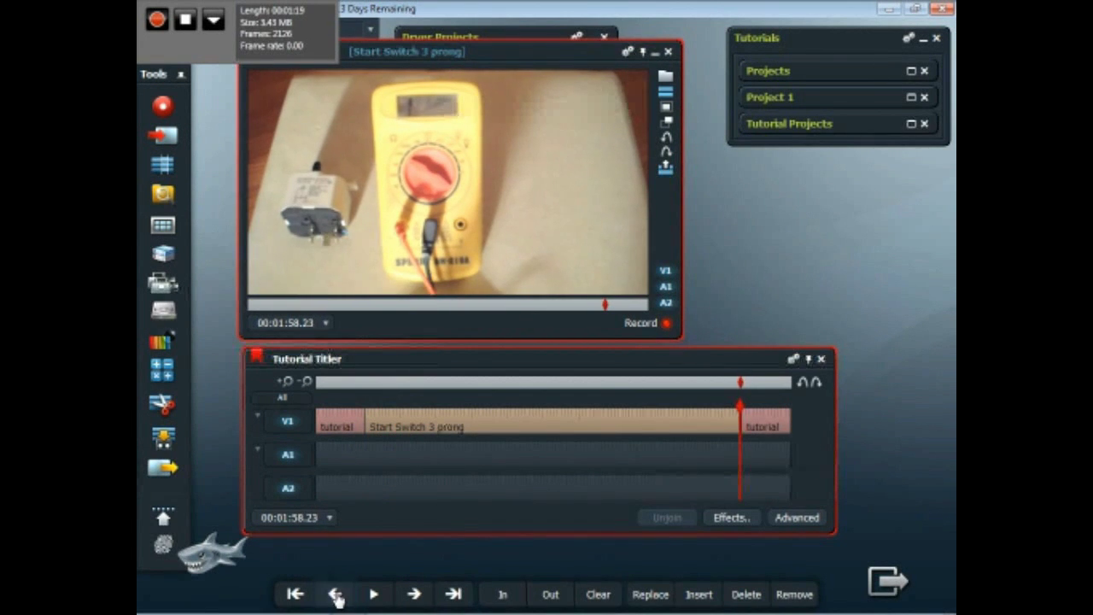
left_click(374, 595)
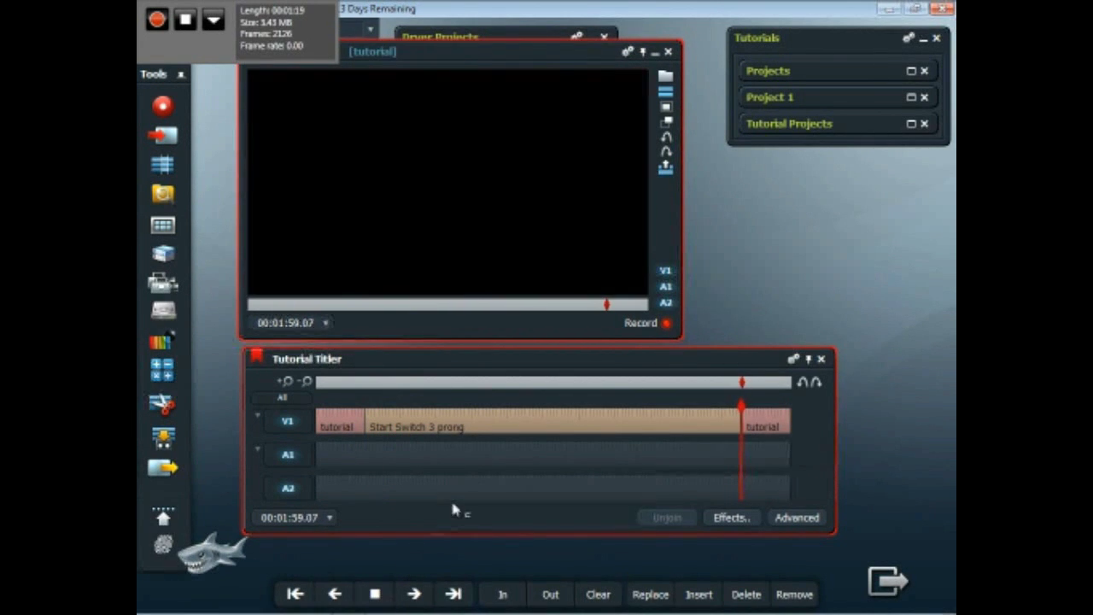